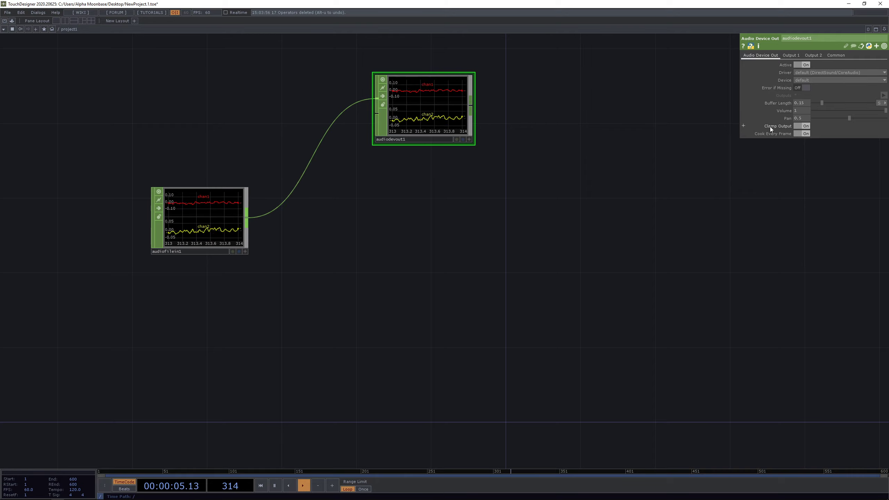
- Lower audiodevout1's volume to 0.014, move the node higher, and switch it off
{"action": "left_click_drag", "start_coordinate": [859, 112], "coordinate": [814, 112]}
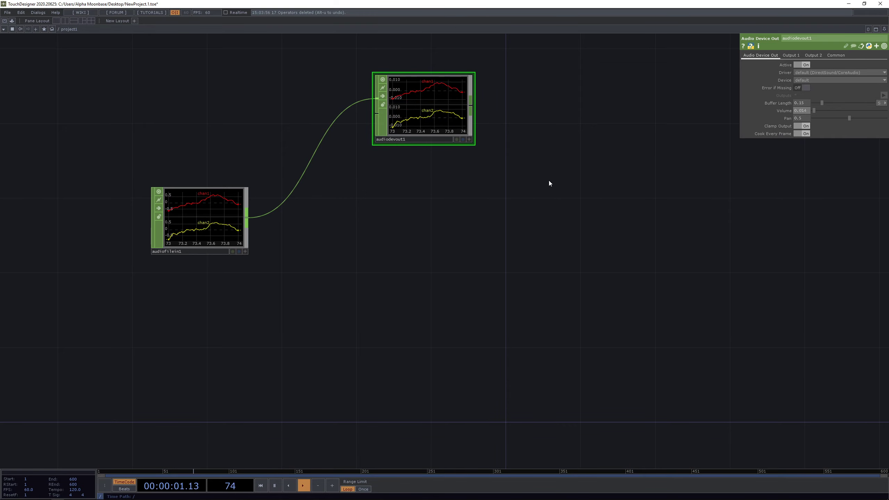
{"action": "scroll", "coordinate": [459, 231], "scroll_direction": "down", "scroll_amount": 3}
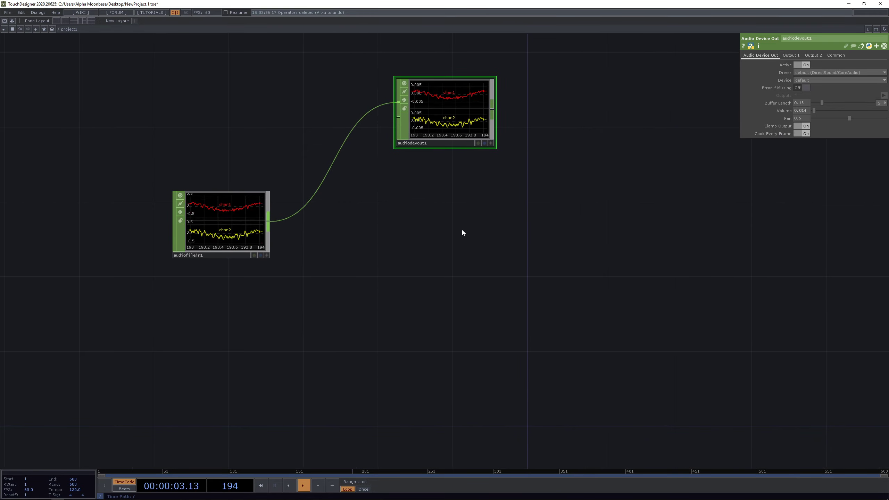
{"action": "left_click_drag", "start_coordinate": [457, 139], "coordinate": [456, 112]}
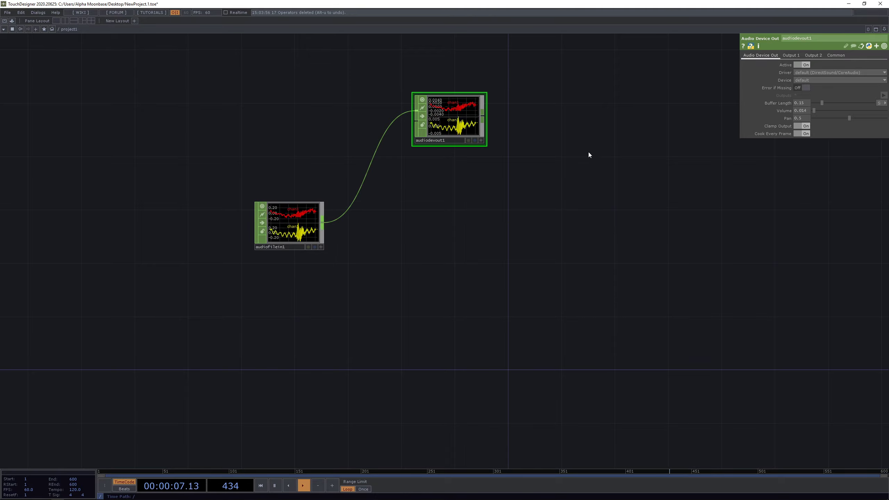
{"action": "left_click", "coordinate": [801, 65]}
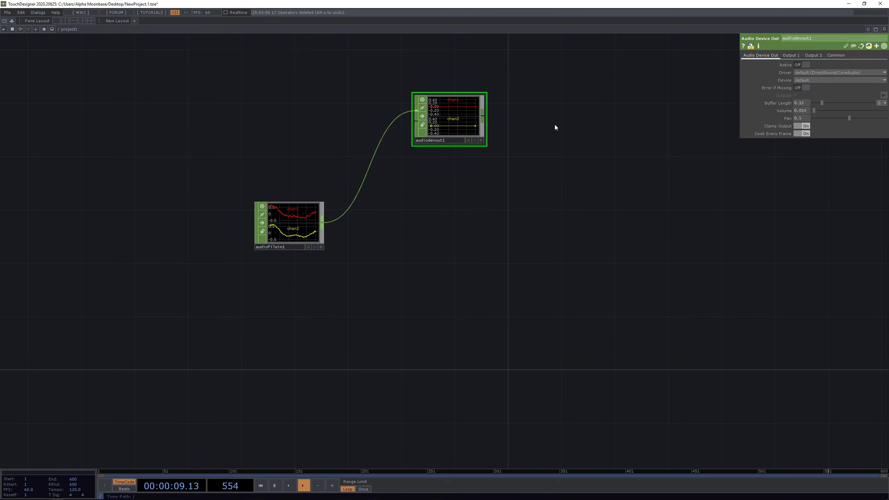
- Reposition audiodevout1 above and to the right of audiofilein1
{"action": "scroll", "coordinate": [263, 215], "scroll_direction": "up", "scroll_amount": 6}
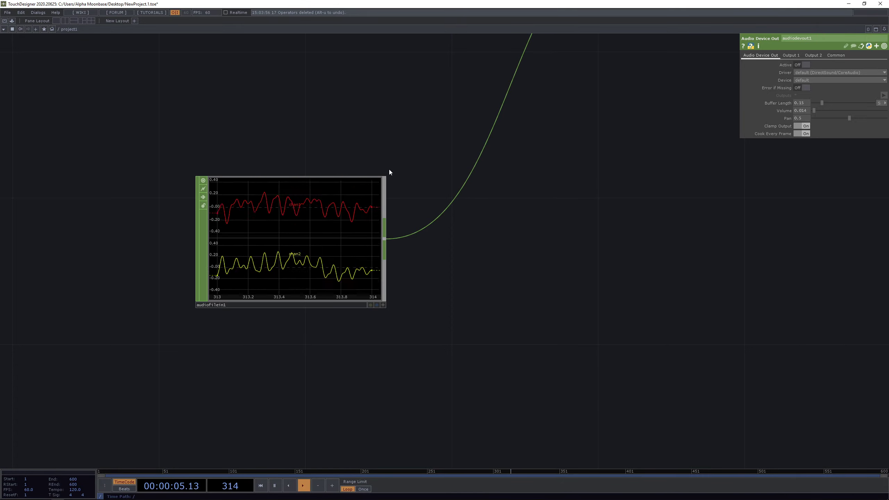
{"action": "left_click_drag", "start_coordinate": [577, 158], "coordinate": [440, 226]}
{"action": "scroll", "coordinate": [442, 226], "scroll_direction": "down", "scroll_amount": 3}
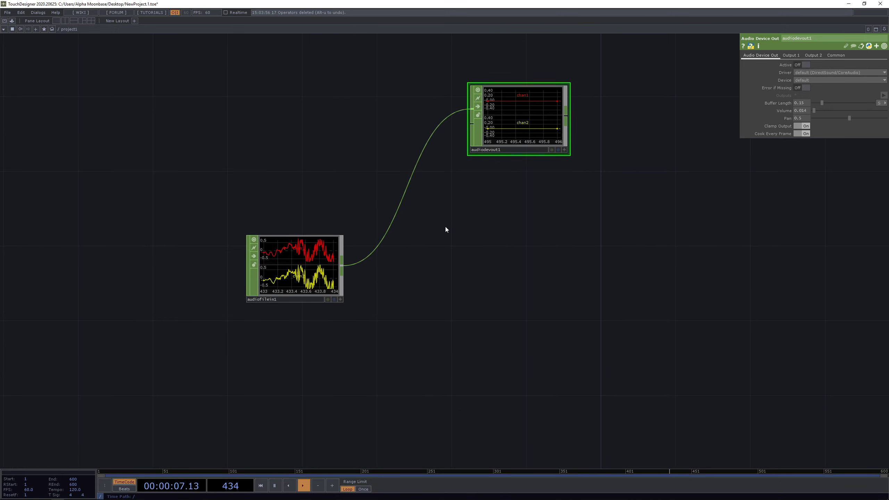
{"action": "scroll", "coordinate": [452, 244], "scroll_direction": "up", "scroll_amount": 2}
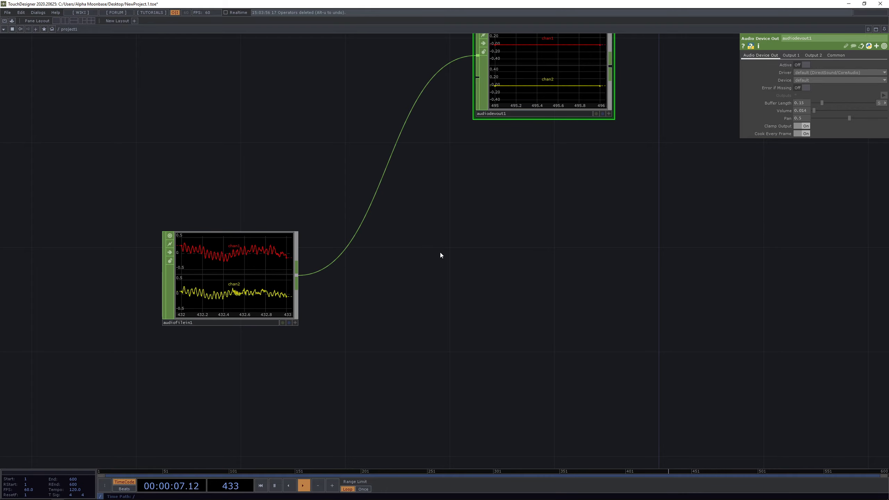
{"action": "left_click_drag", "start_coordinate": [471, 226], "coordinate": [419, 228]}
{"action": "scroll", "coordinate": [420, 228], "scroll_direction": "down", "scroll_amount": 3}
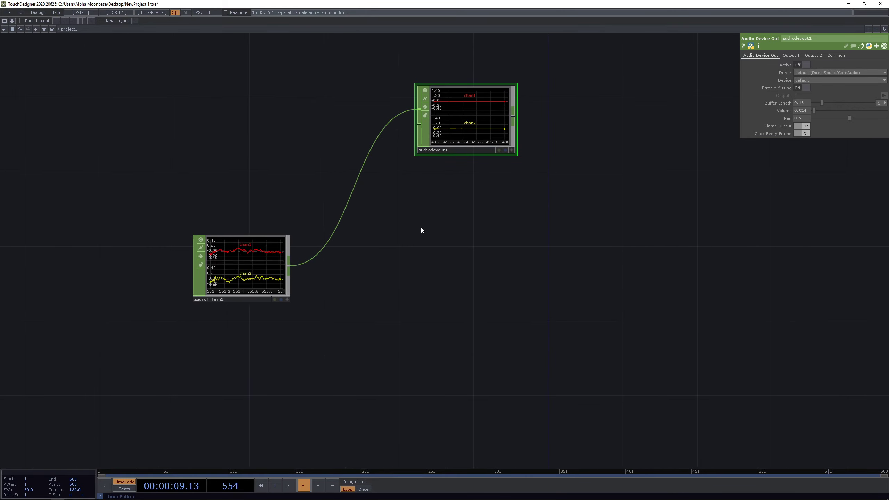
{"action": "left_click_drag", "start_coordinate": [447, 132], "coordinate": [488, 274]}
{"action": "scroll", "coordinate": [171, 251], "scroll_direction": "up", "scroll_amount": 3}
{"action": "left_click_drag", "start_coordinate": [599, 329], "coordinate": [454, 310]}
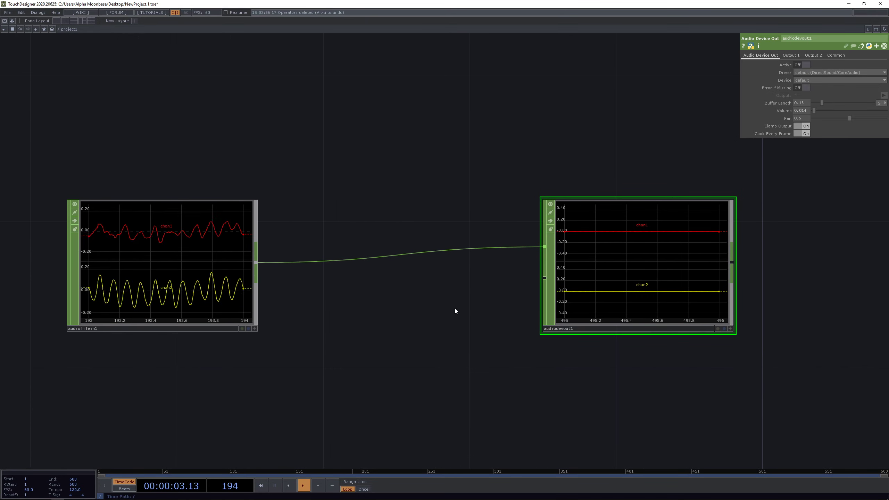
{"action": "mouse_move", "coordinate": [582, 292]}
{"action": "left_mouse_down"}
{"action": "mouse_move", "coordinate": [594, 148]}
{"action": "mouse_move", "coordinate": [453, 325]}
{"action": "mouse_move", "coordinate": [539, 290]}
{"action": "left_mouse_up"}
- Shift audiofilein1 to the left and bring up the operator list on its output wire
{"action": "scroll", "coordinate": [452, 325], "scroll_direction": "down", "scroll_amount": 2}
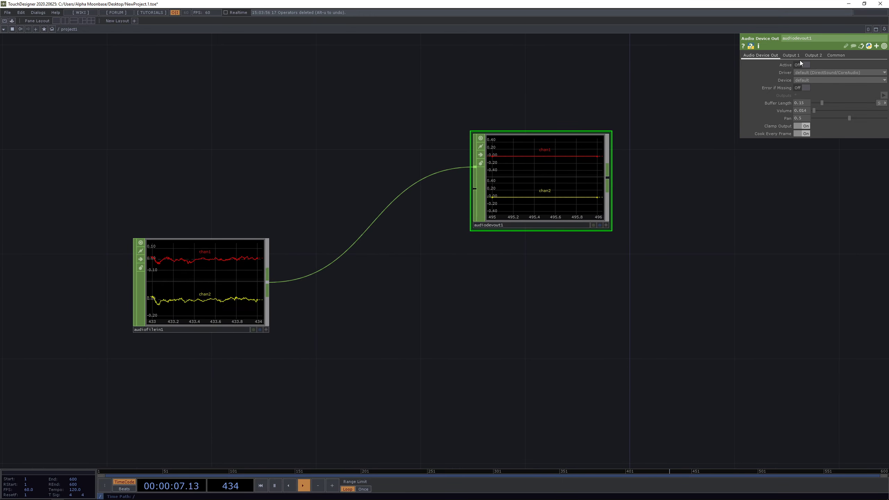
{"action": "left_click_drag", "start_coordinate": [352, 293], "coordinate": [439, 252]}
{"action": "left_click_drag", "start_coordinate": [317, 242], "coordinate": [264, 242]}
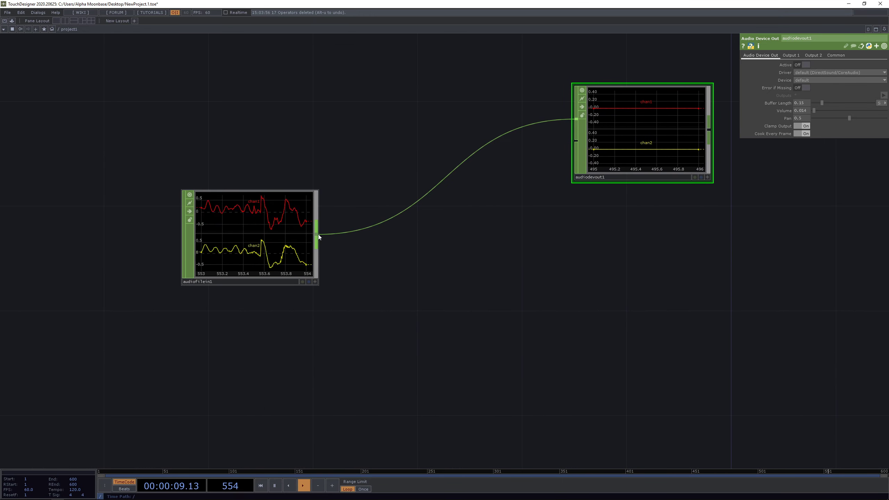
{"action": "right_click", "coordinate": [319, 234]}
- Insert an Audio Spectrum CHOP onto the wire between audiofilein1 and audiodevout1
{"action": "type", "text": "audio"}
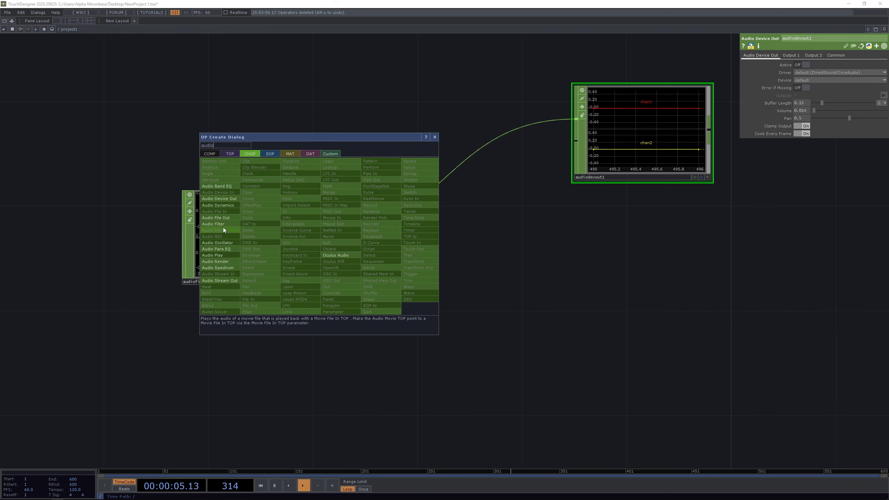
{"action": "left_click", "coordinate": [221, 267]}
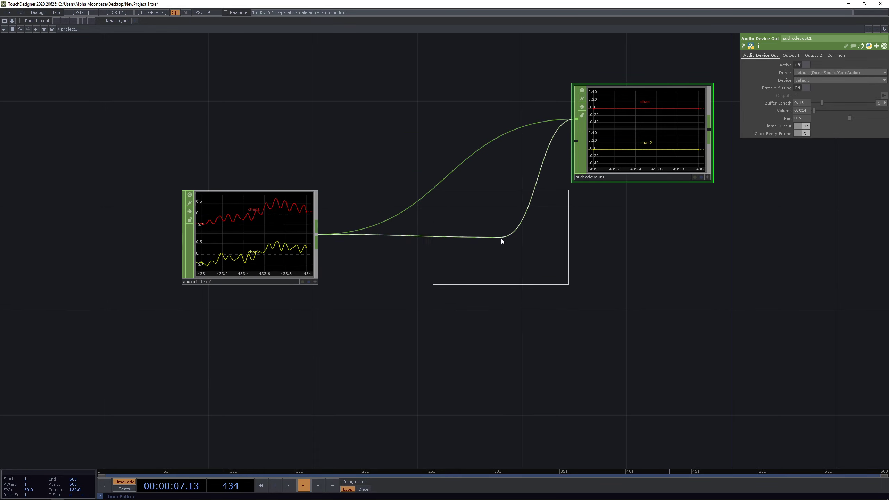
{"action": "left_click", "coordinate": [502, 239]}
{"action": "scroll", "coordinate": [516, 254], "scroll_direction": "up", "scroll_amount": 3}
{"action": "scroll", "coordinate": [641, 290], "scroll_direction": "up", "scroll_amount": 3}
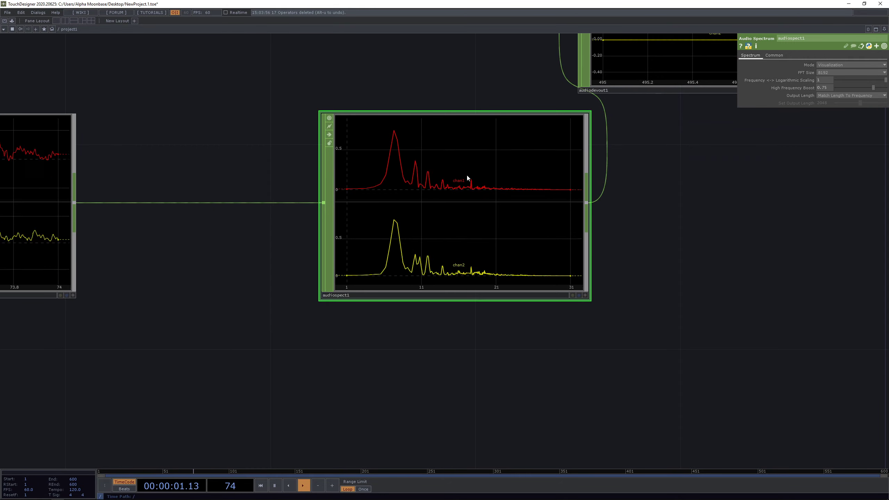
{"action": "left_click_drag", "start_coordinate": [658, 228], "coordinate": [640, 250]}
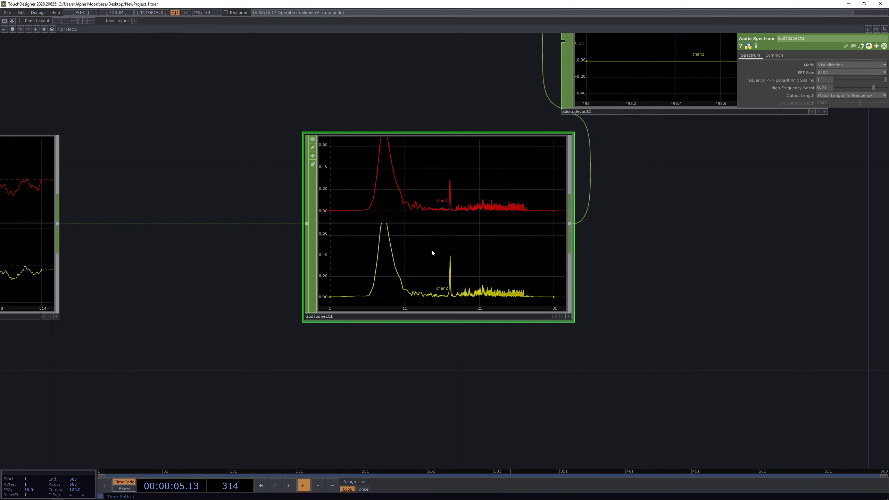
- Move audiodevout1 further to the right of the spectrum node
{"action": "scroll", "coordinate": [432, 251], "scroll_direction": "down", "scroll_amount": 4}
{"action": "left_click_drag", "start_coordinate": [574, 162], "coordinate": [653, 161]}
{"action": "scroll", "coordinate": [448, 247], "scroll_direction": "up", "scroll_amount": 4}
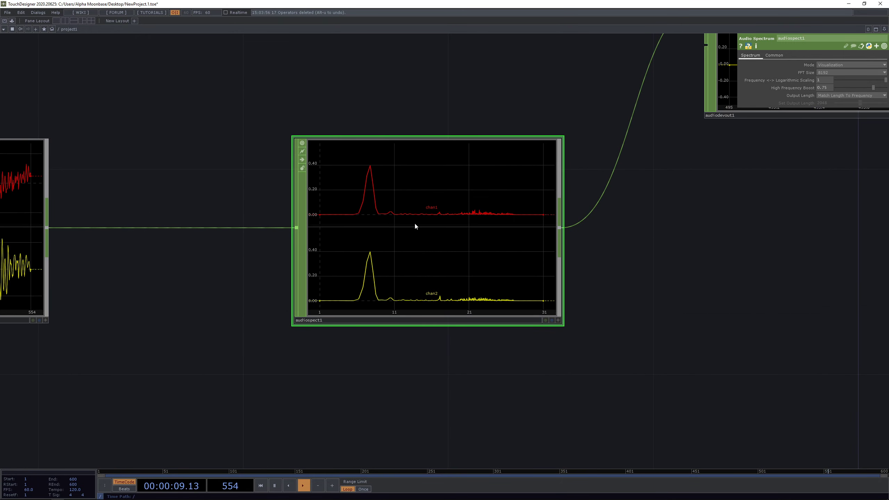
{"action": "scroll", "coordinate": [419, 179], "scroll_direction": "up", "scroll_amount": 2}
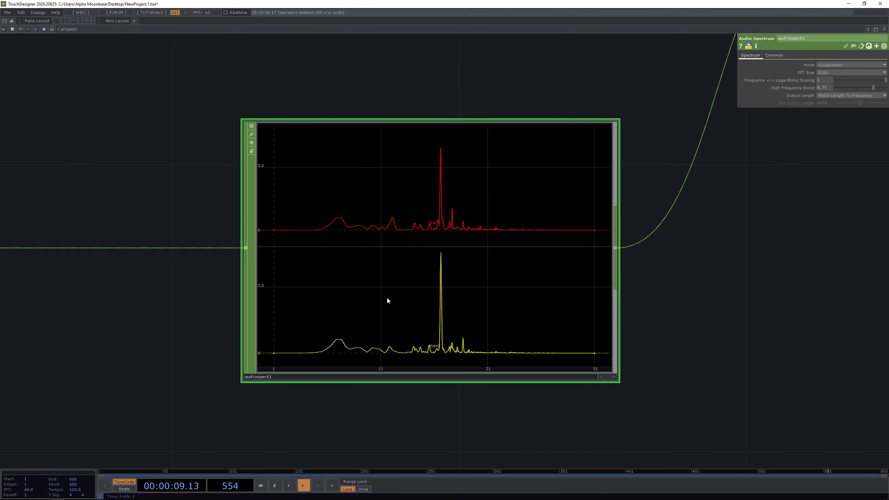
{"action": "scroll", "coordinate": [132, 224], "scroll_direction": "down", "scroll_amount": 3}
- Move audiofilein1 left of audiospect1 and search 'audio' in the operator list on its wire
{"action": "left_click_drag", "start_coordinate": [70, 187], "coordinate": [284, 180]}
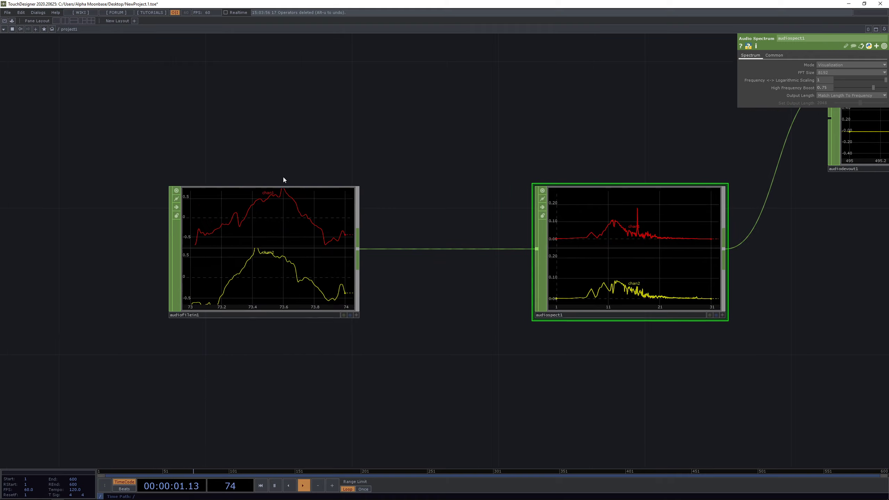
{"action": "scroll", "coordinate": [284, 178], "scroll_direction": "down", "scroll_amount": 5}
{"action": "left_click_drag", "start_coordinate": [281, 219], "coordinate": [186, 219]}
{"action": "scroll", "coordinate": [235, 200], "scroll_direction": "up", "scroll_amount": 5}
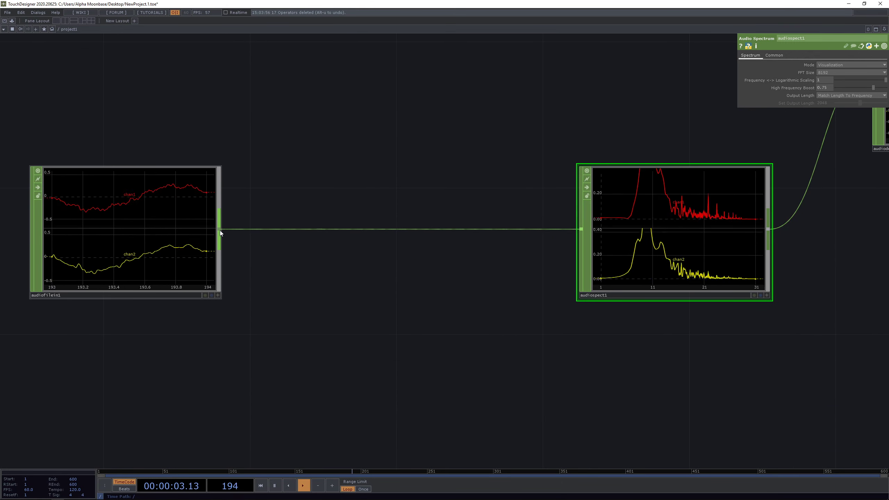
{"action": "scroll", "coordinate": [619, 116], "scroll_direction": "down", "scroll_amount": 1}
{"action": "left_click_drag", "start_coordinate": [619, 116], "coordinate": [413, 190]}
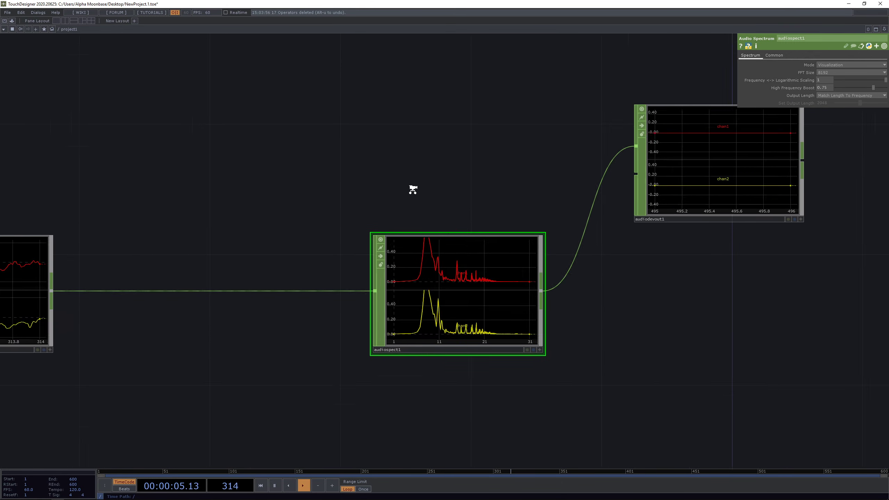
{"action": "scroll", "coordinate": [409, 190], "scroll_direction": "down", "scroll_amount": 5}
{"action": "scroll", "coordinate": [248, 214], "scroll_direction": "up", "scroll_amount": 3}
{"action": "left_click_drag", "start_coordinate": [250, 208], "coordinate": [273, 188]}
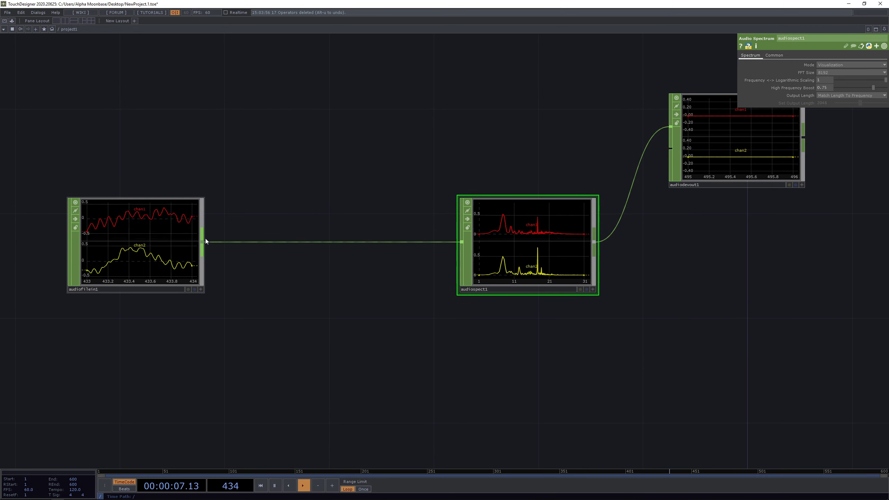
{"action": "right_click", "coordinate": [205, 238]}
{"action": "type", "text": "audio"}
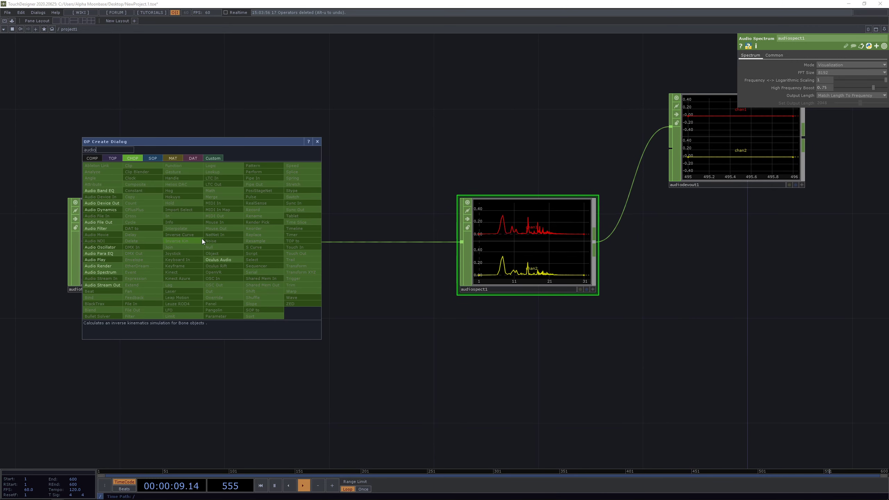
- Insert an Audio Filter CHOP onto the wire feeding audiospect1
{"action": "left_click", "coordinate": [114, 228]}
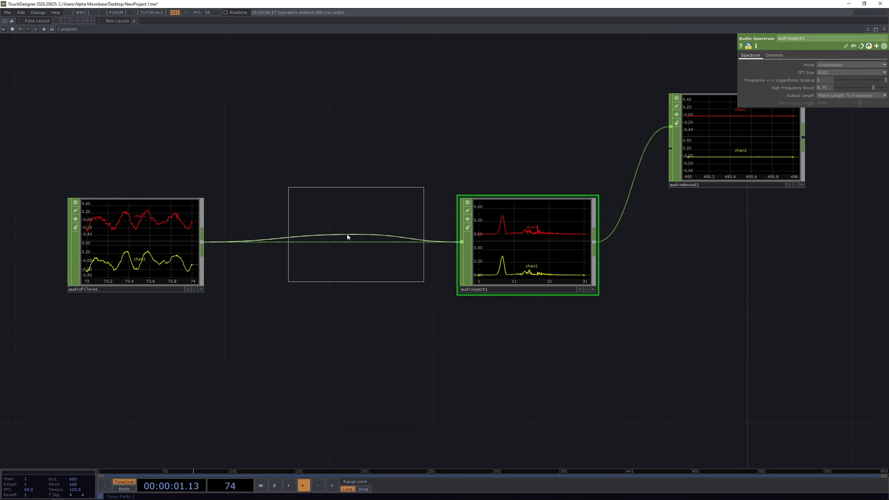
{"action": "left_click", "coordinate": [345, 241]}
{"action": "scroll", "coordinate": [346, 246], "scroll_direction": "up", "scroll_amount": 3}
{"action": "left_click_drag", "start_coordinate": [419, 159], "coordinate": [414, 164]}
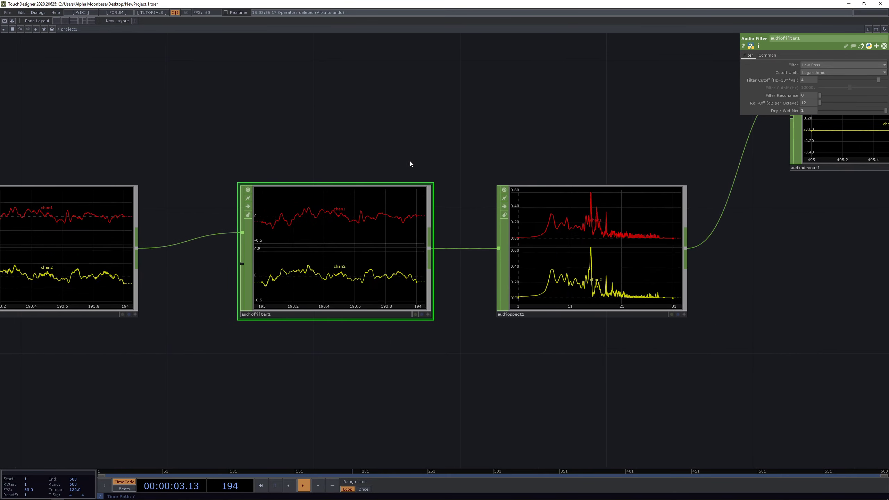
{"action": "left_click_drag", "start_coordinate": [456, 137], "coordinate": [379, 137]}
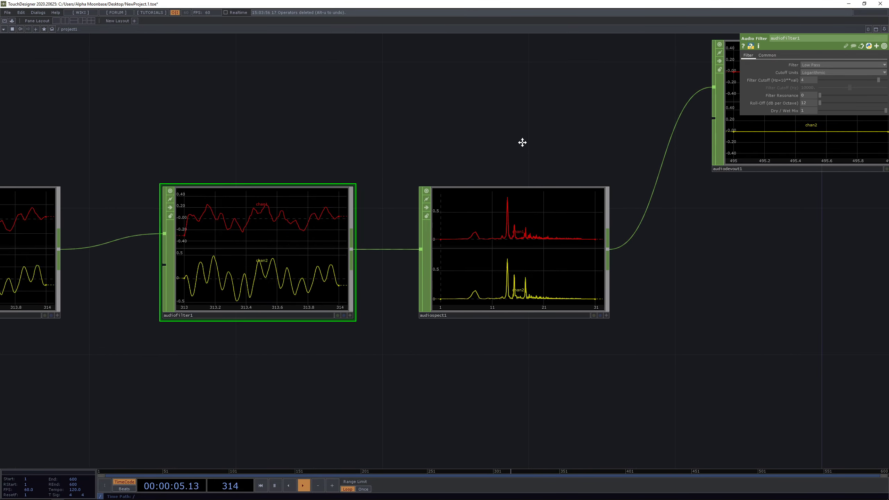
{"action": "left_click_drag", "start_coordinate": [522, 143], "coordinate": [519, 122]}
- Bypass audiofilter1 and re-enable it, then set its roll-off to 13.64 dB per octave
{"action": "left_click", "coordinate": [166, 187]}
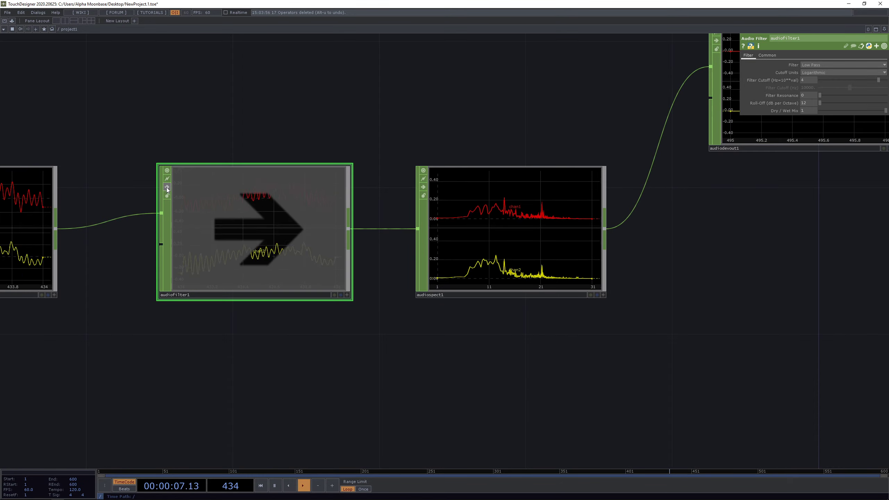
{"action": "left_click", "coordinate": [167, 188]}
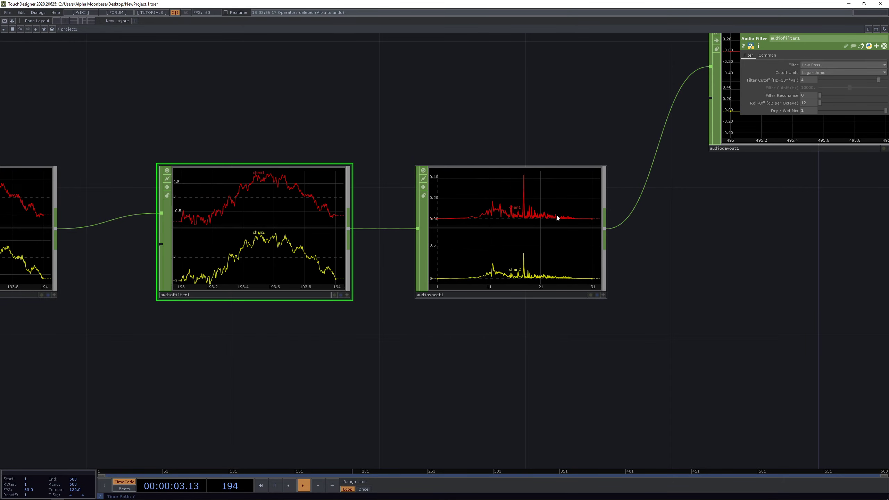
{"action": "scroll", "coordinate": [532, 218], "scroll_direction": "up", "scroll_amount": 4}
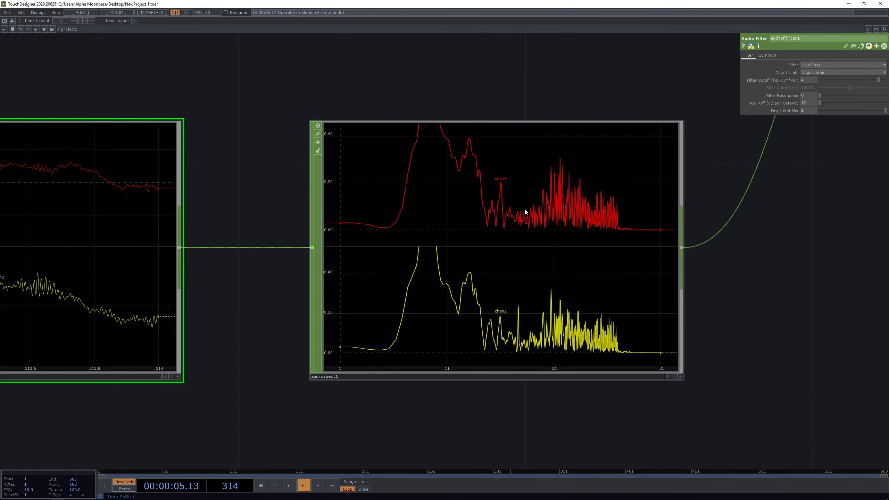
{"action": "scroll", "coordinate": [748, 192], "scroll_direction": "down", "scroll_amount": 3}
{"action": "left_click_drag", "start_coordinate": [811, 185], "coordinate": [794, 196]}
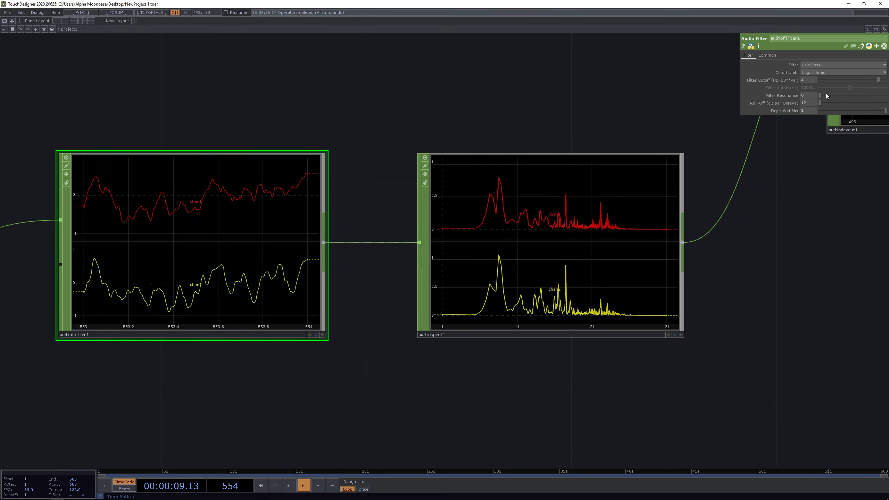
{"action": "left_click_drag", "start_coordinate": [823, 102], "coordinate": [785, 111]}
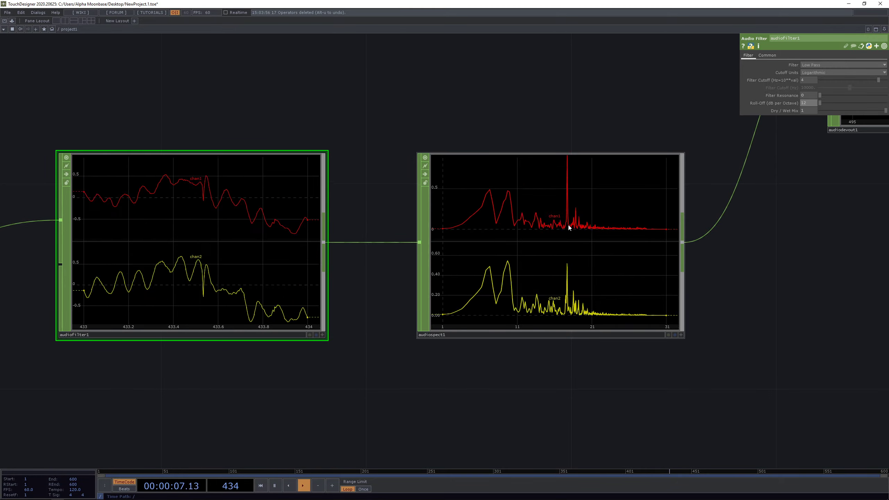
{"action": "scroll", "coordinate": [569, 226], "scroll_direction": "down", "scroll_amount": 4}
{"action": "scroll", "coordinate": [369, 254], "scroll_direction": "up", "scroll_amount": 2}
{"action": "left_click_drag", "start_coordinate": [528, 149], "coordinate": [520, 149]}
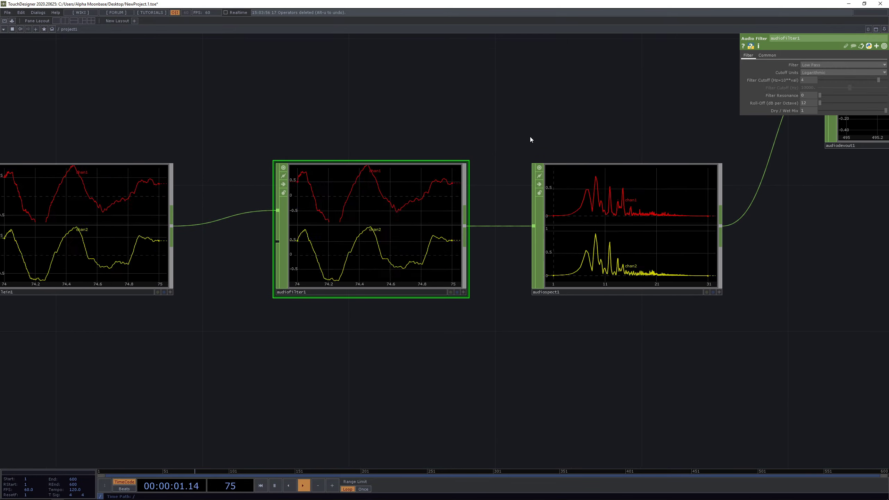
{"action": "left_click_drag", "start_coordinate": [534, 134], "coordinate": [514, 131]}
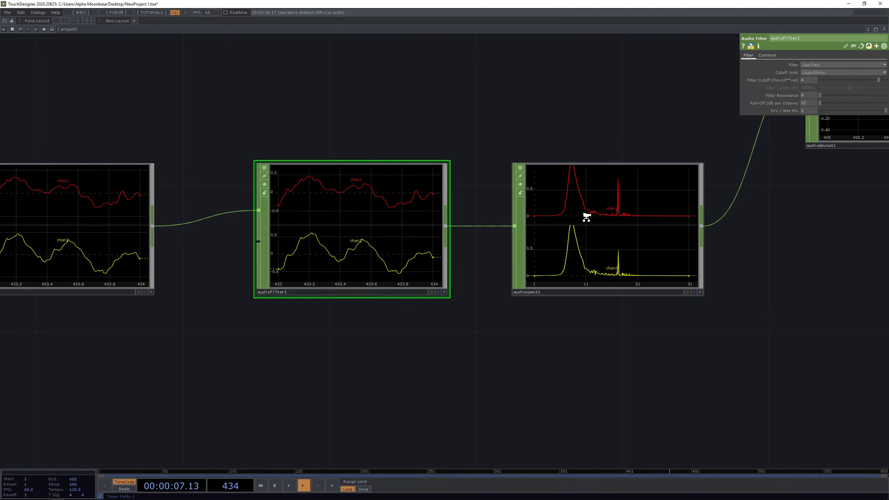
{"action": "scroll", "coordinate": [583, 212], "scroll_direction": "up", "scroll_amount": 4}
{"action": "scroll", "coordinate": [574, 189], "scroll_direction": "down", "scroll_amount": 2}
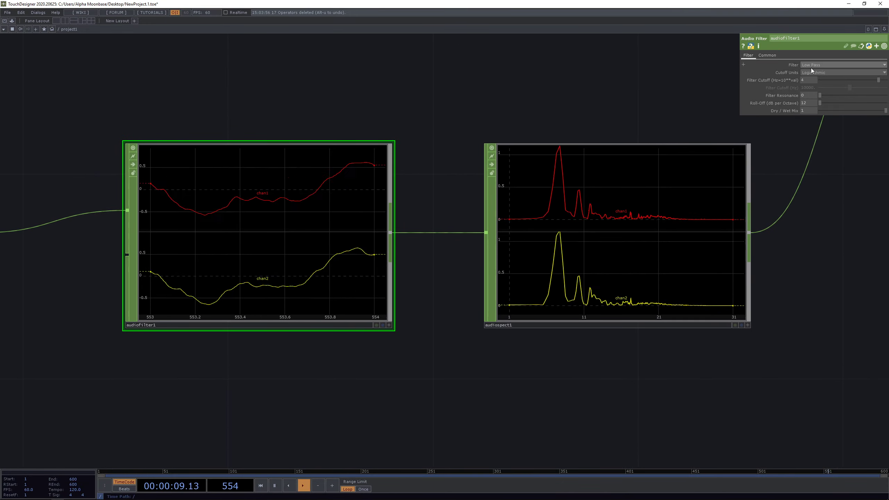
- Change audiofilter1's Filter type from Low Pass to Band Pass
{"action": "left_click", "coordinate": [818, 65]}
{"action": "left_click", "coordinate": [824, 84]}
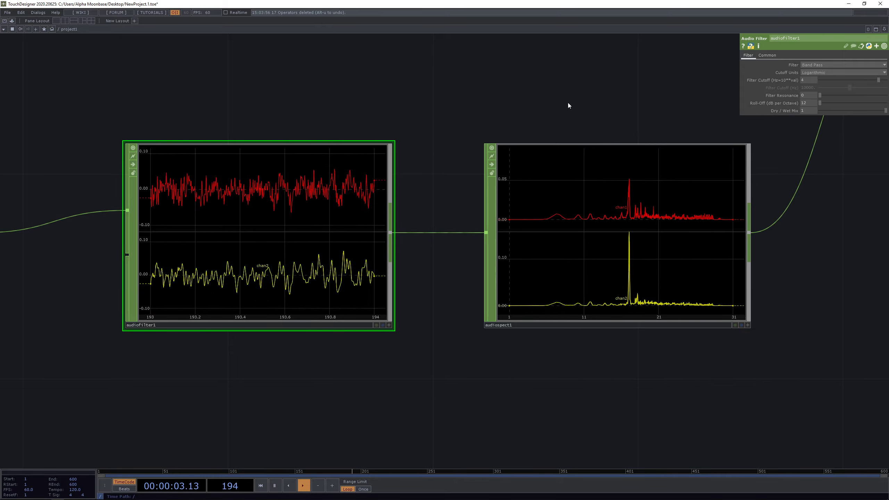
{"action": "left_click_drag", "start_coordinate": [545, 106], "coordinate": [516, 118]}
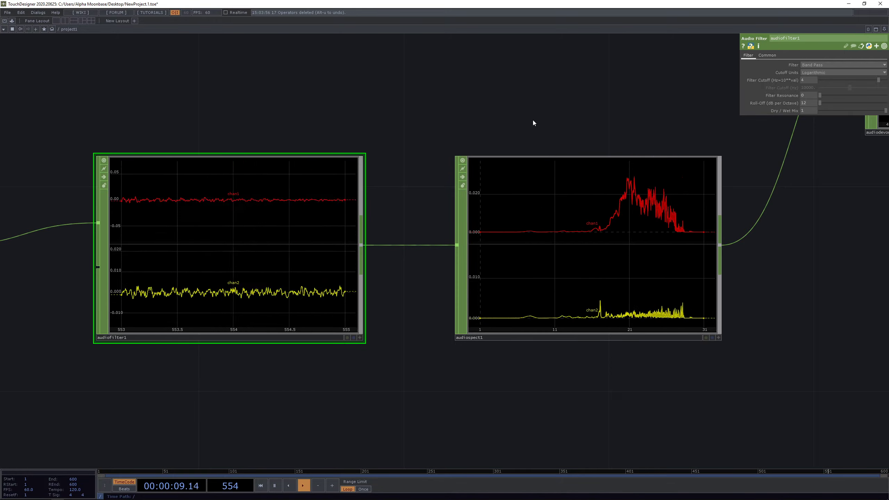
{"action": "left_click_drag", "start_coordinate": [521, 118], "coordinate": [539, 133]}
{"action": "middle_click_drag", "start_coordinate": [539, 133], "coordinate": [547, 121]}
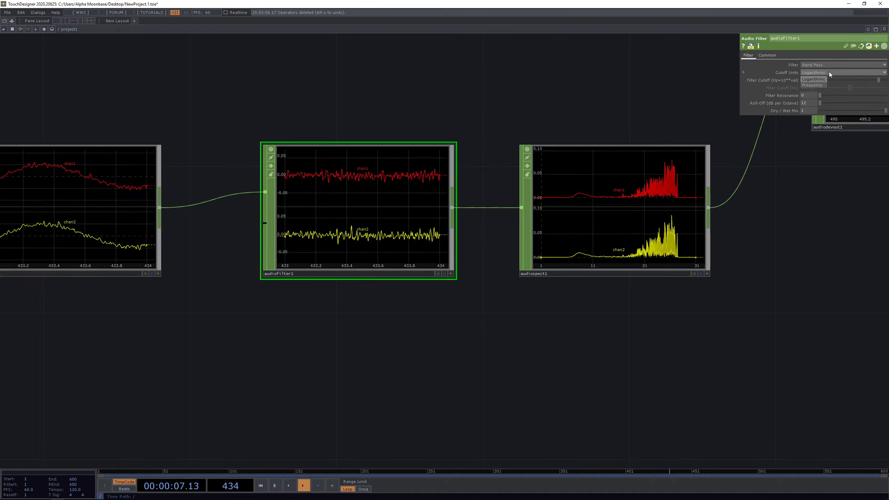
{"action": "left_click", "coordinate": [829, 72]}
- Set audiofilter1's Cutoff Units to Frequency
{"action": "left_click", "coordinate": [812, 85]}
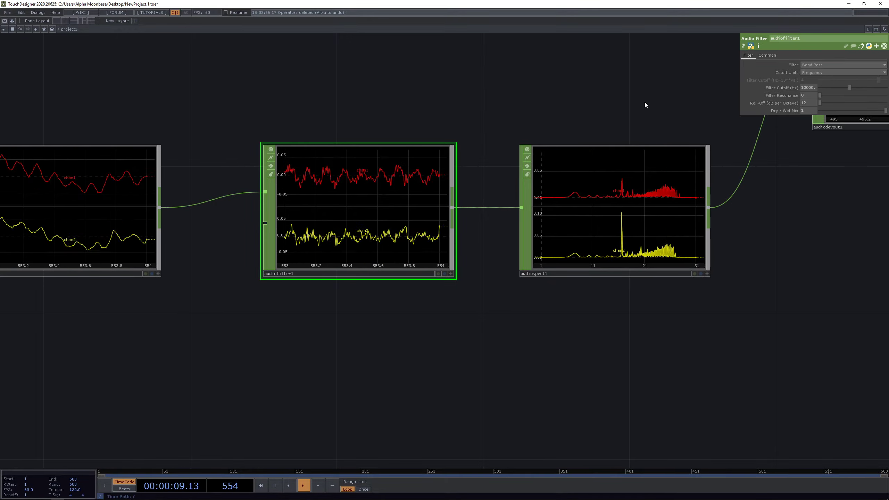
{"action": "scroll", "coordinate": [628, 102], "scroll_direction": "up", "scroll_amount": 3}
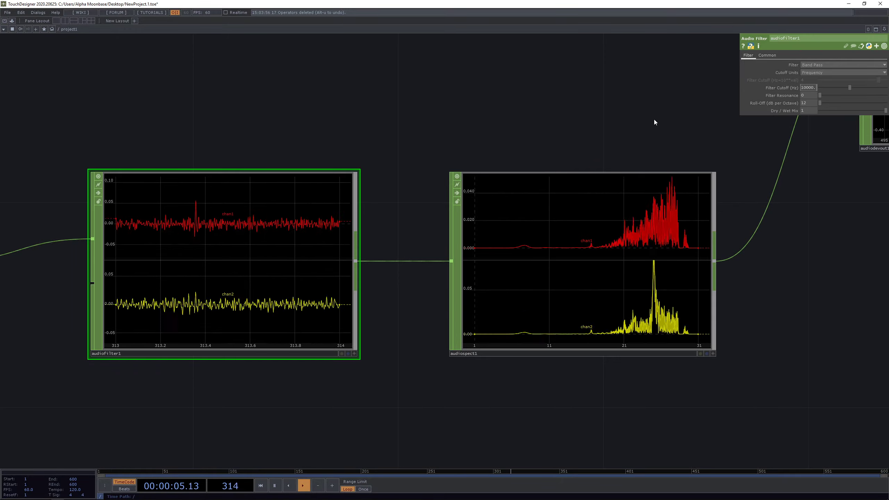
{"action": "scroll", "coordinate": [639, 112], "scroll_direction": "down", "scroll_amount": 2}
{"action": "scroll", "coordinate": [639, 116], "scroll_direction": "up", "scroll_amount": 2}
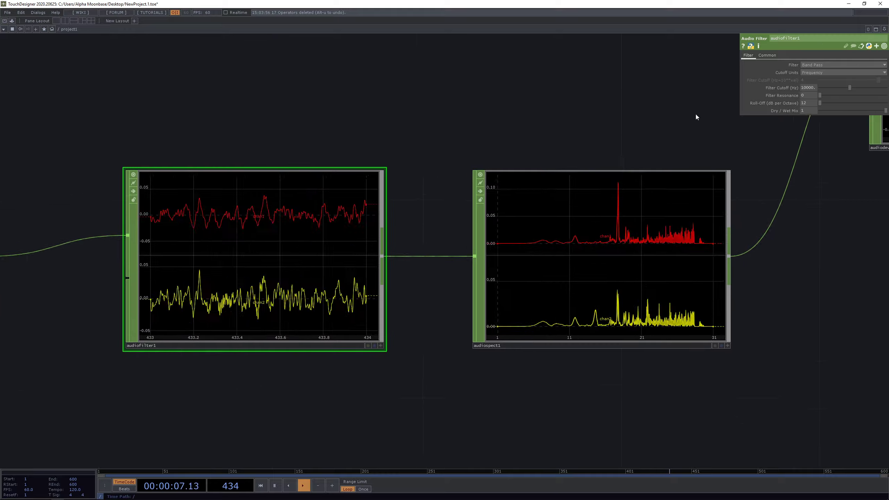
{"action": "left_click_drag", "start_coordinate": [608, 105], "coordinate": [598, 65]}
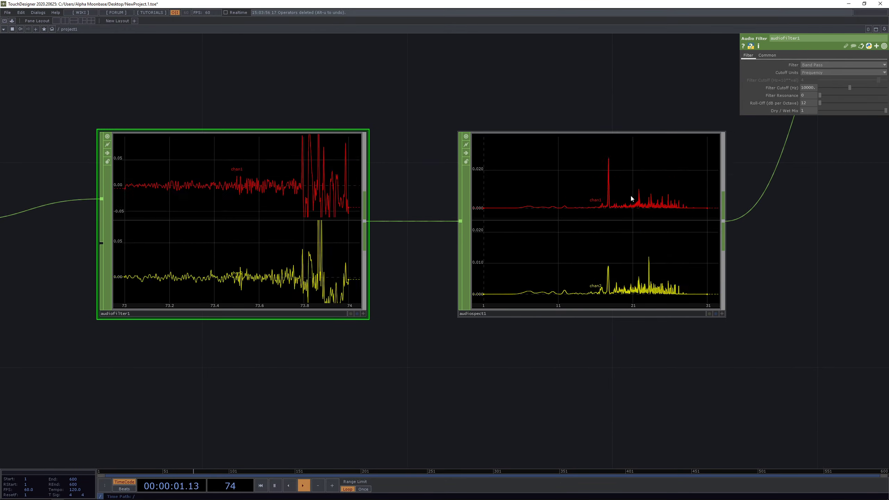
{"action": "left_click_drag", "start_coordinate": [638, 110], "coordinate": [627, 129]}
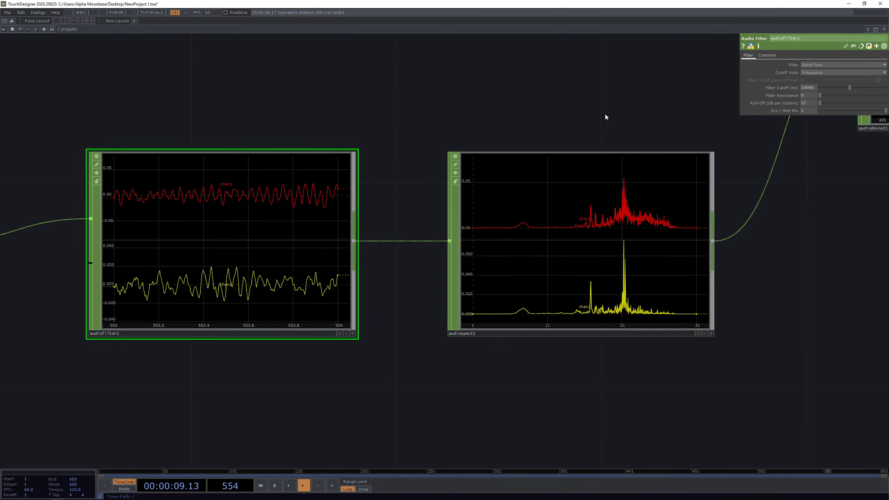
{"action": "left_click_drag", "start_coordinate": [637, 113], "coordinate": [602, 122]}
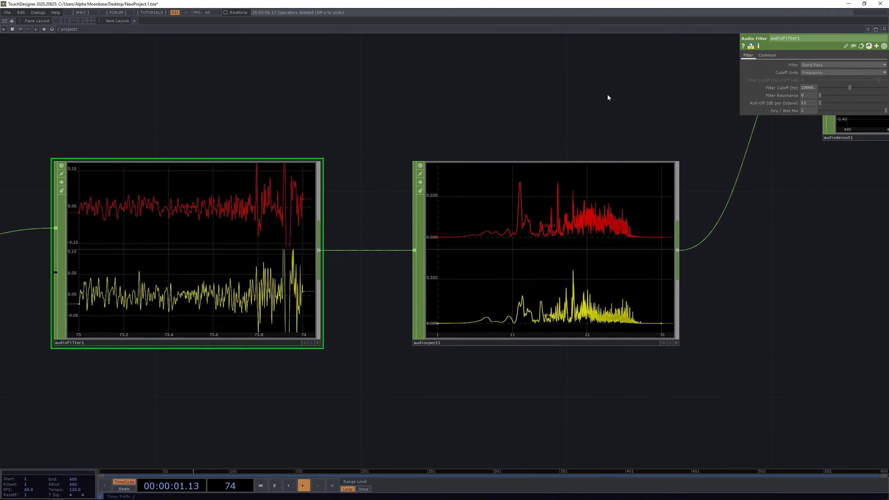
{"action": "scroll", "coordinate": [555, 114], "scroll_direction": "down", "scroll_amount": 3}
{"action": "scroll", "coordinate": [519, 185], "scroll_direction": "up", "scroll_amount": 3}
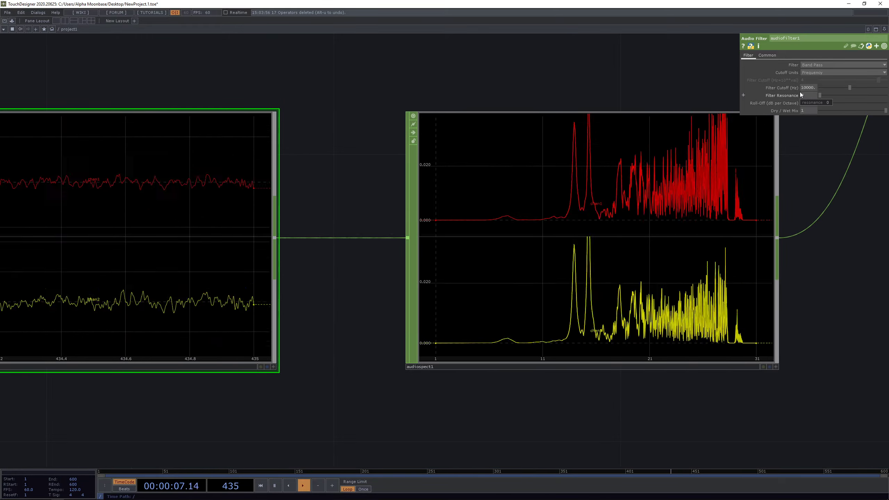
{"action": "left_click_drag", "start_coordinate": [654, 83], "coordinate": [647, 85]}
{"action": "scroll", "coordinate": [603, 105], "scroll_direction": "down", "scroll_amount": 4}
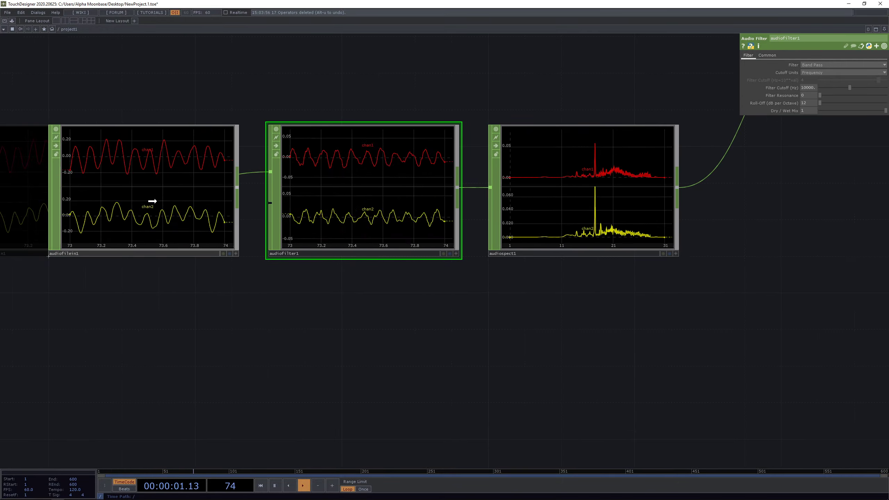
- Move audiofilein1 beside audiofilter1 and set the filter cutoff to 40 Hz
{"action": "left_click_drag", "start_coordinate": [152, 201], "coordinate": [153, 201]}
{"action": "left_click_drag", "start_coordinate": [398, 77], "coordinate": [370, 99]}
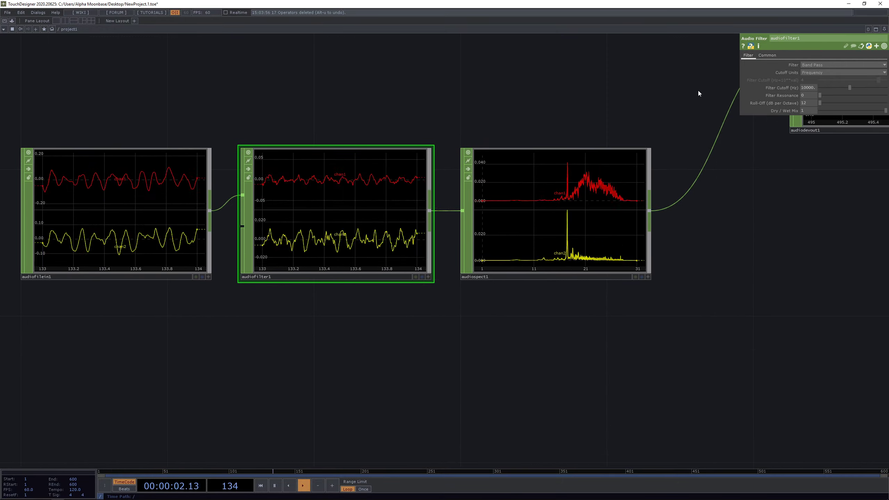
{"action": "left_click", "coordinate": [812, 89]}
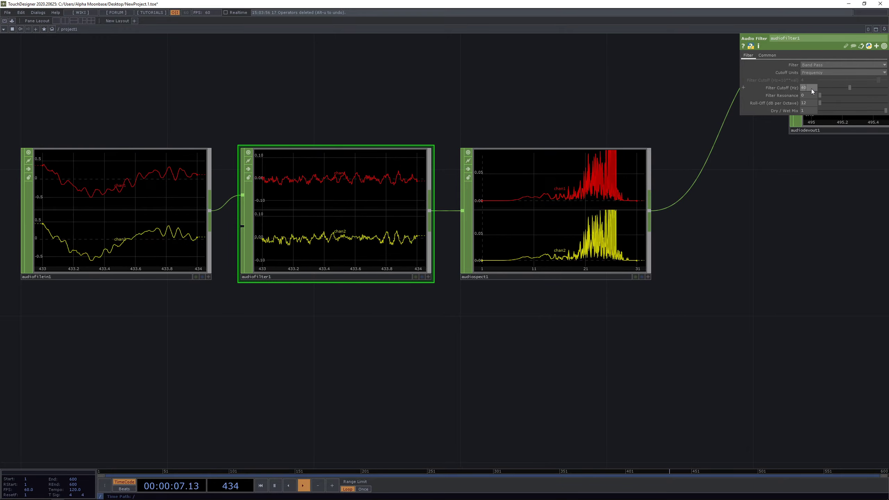
{"action": "type", "text": "40"}
{"action": "key", "text": "Return"}
- Bring audiodevout1 into view and select it to show its parameters
{"action": "scroll", "coordinate": [526, 185], "scroll_direction": "up", "scroll_amount": 6}
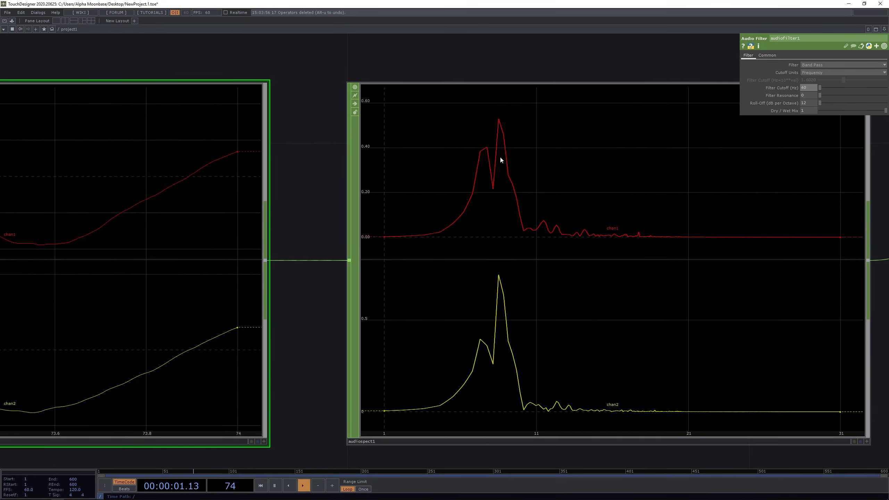
{"action": "scroll", "coordinate": [489, 246], "scroll_direction": "down", "scroll_amount": 5}
{"action": "scroll", "coordinate": [518, 348], "scroll_direction": "up", "scroll_amount": 5}
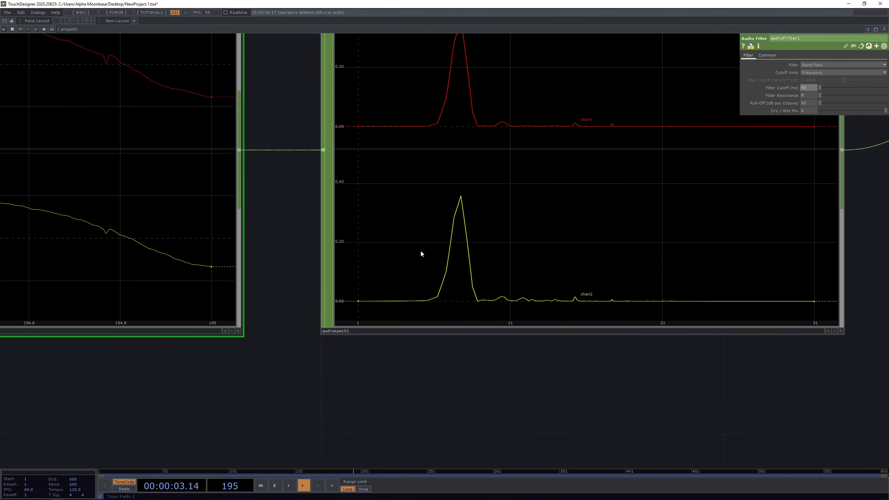
{"action": "scroll", "coordinate": [483, 236], "scroll_direction": "down", "scroll_amount": 3}
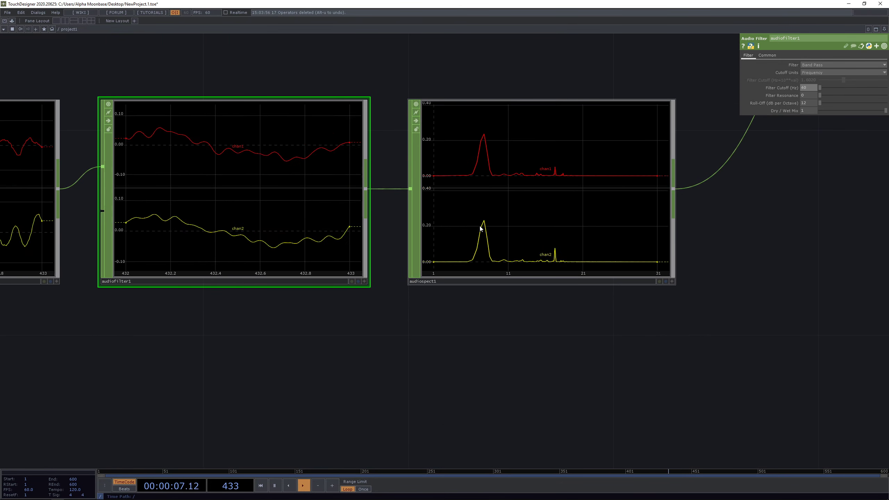
{"action": "left_click_drag", "start_coordinate": [728, 238], "coordinate": [542, 307]}
{"action": "scroll", "coordinate": [541, 307], "scroll_direction": "down", "scroll_amount": 4}
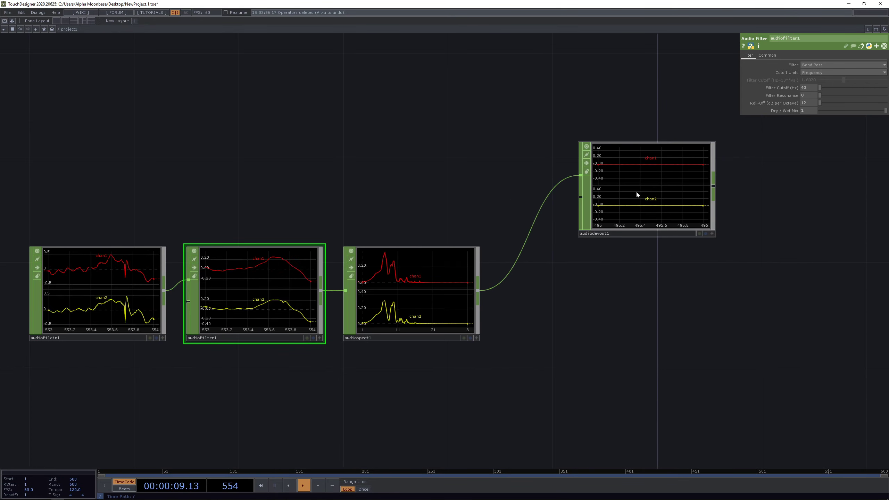
{"action": "left_click", "coordinate": [640, 191]}
- Turn audiodevout1 on, move audiospect1 below the chain, and place audiodevout1 beside audiofilter1
{"action": "scroll", "coordinate": [649, 177], "scroll_direction": "up", "scroll_amount": 2}
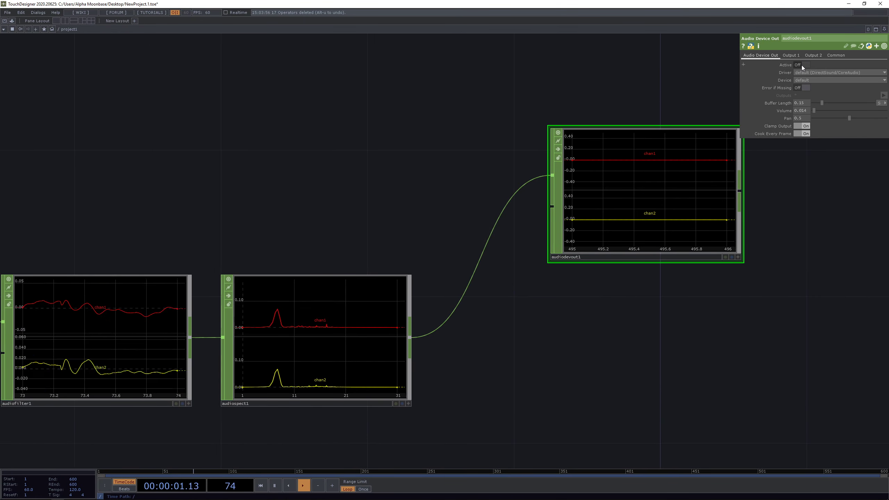
{"action": "left_click", "coordinate": [802, 66]}
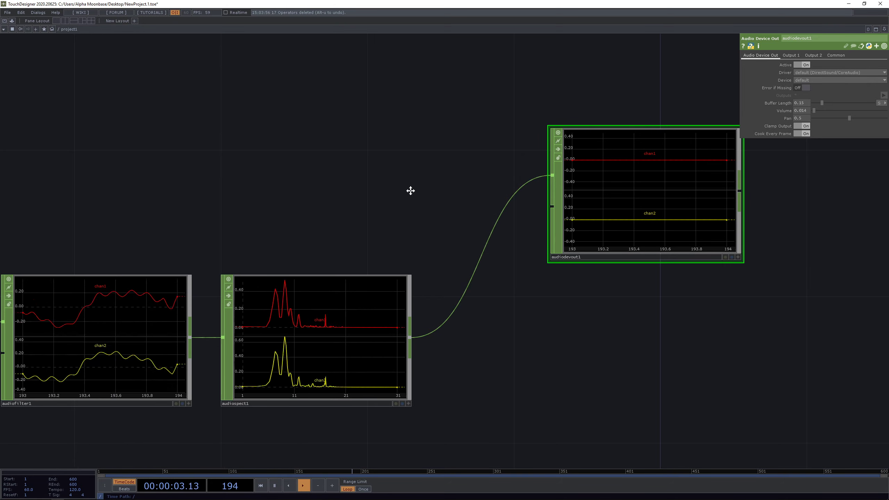
{"action": "left_click_drag", "start_coordinate": [411, 191], "coordinate": [448, 170]}
{"action": "scroll", "coordinate": [481, 164], "scroll_direction": "up", "scroll_amount": 2}
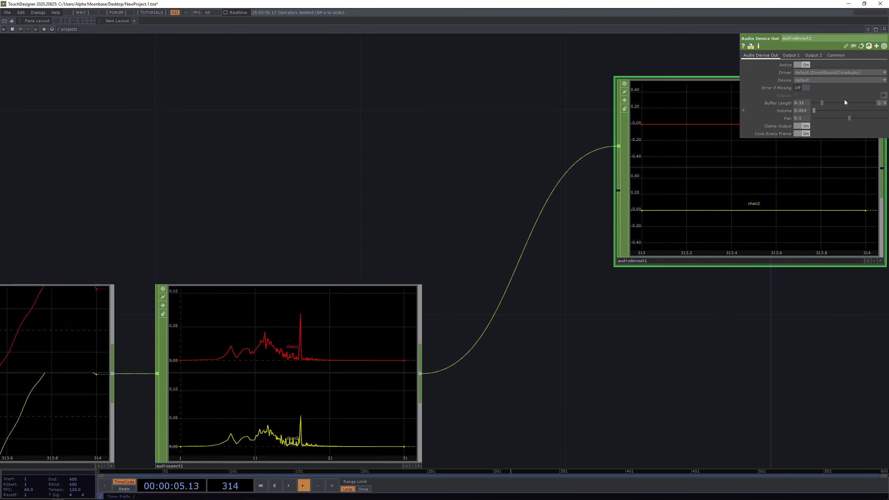
{"action": "scroll", "coordinate": [525, 128], "scroll_direction": "down", "scroll_amount": 4}
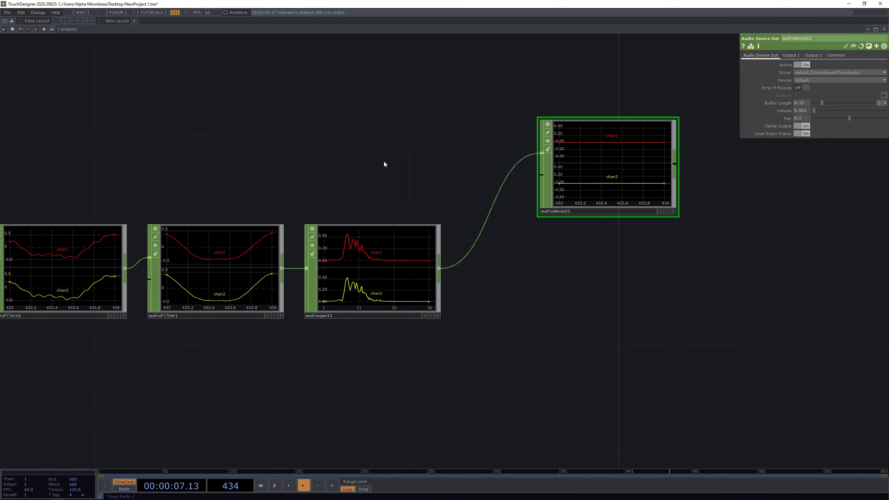
{"action": "left_click_drag", "start_coordinate": [384, 161], "coordinate": [391, 168]}
{"action": "left_click_drag", "start_coordinate": [389, 338], "coordinate": [388, 385]}
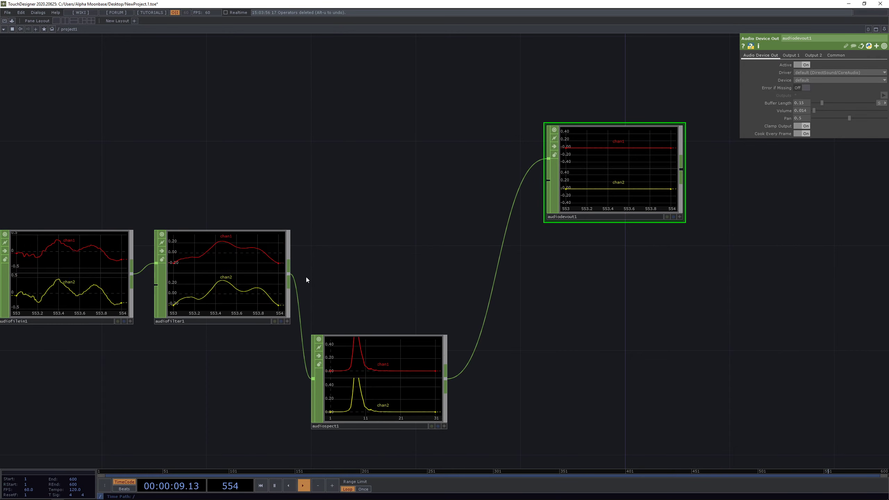
{"action": "left_click_drag", "start_coordinate": [611, 168], "coordinate": [428, 168]}
- Move audiospect1 up beside audiodevout1 and centre all four operators in view
{"action": "left_click_drag", "start_coordinate": [408, 421], "coordinate": [460, 342]}
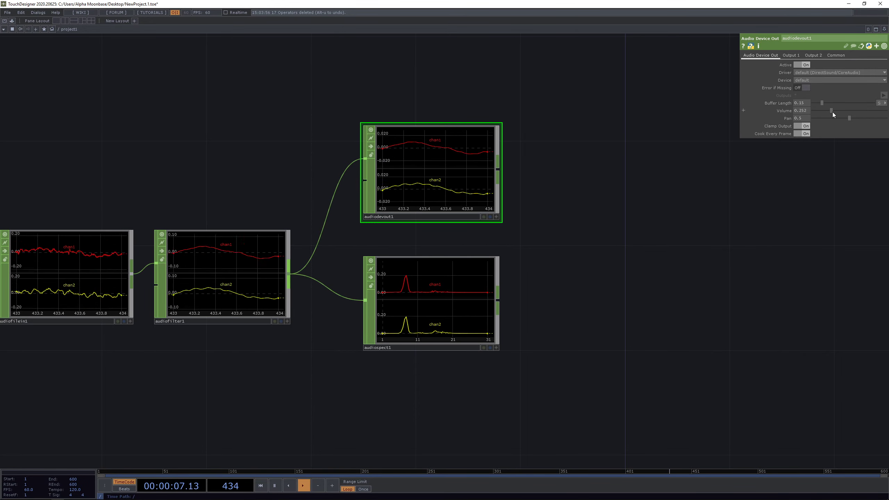
{"action": "scroll", "coordinate": [424, 303], "scroll_direction": "up", "scroll_amount": 4}
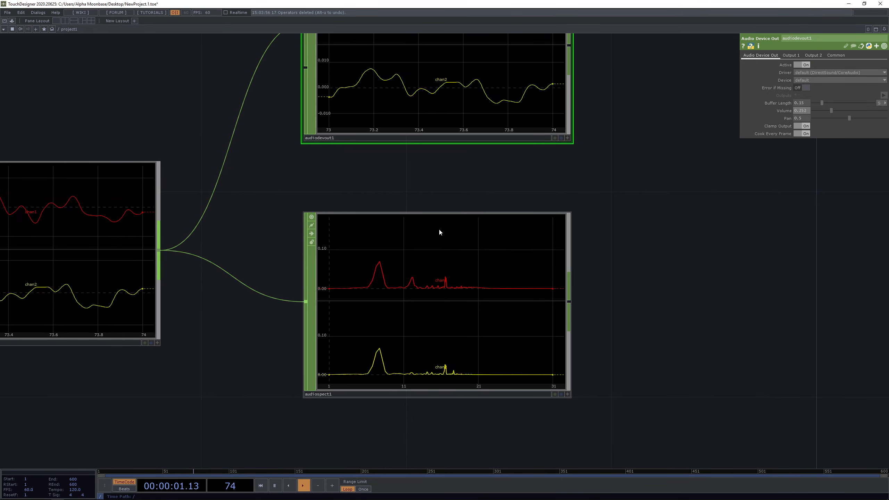
{"action": "scroll", "coordinate": [437, 232], "scroll_direction": "down", "scroll_amount": 6}
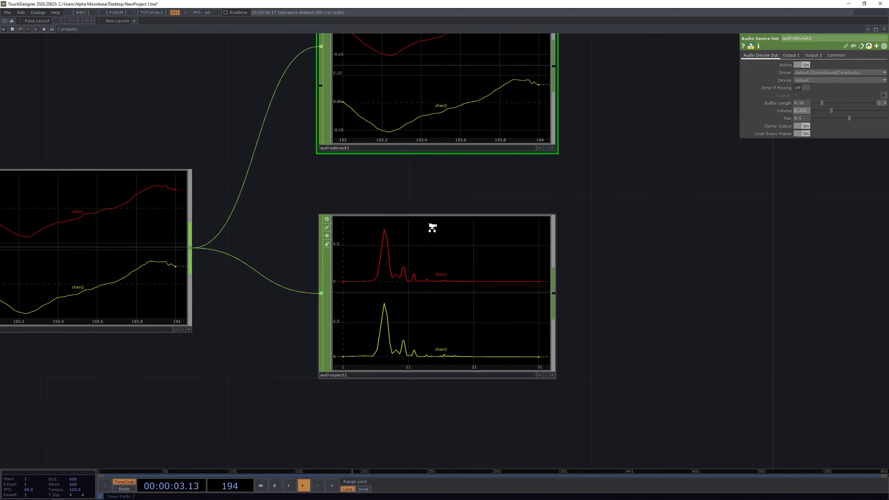
{"action": "left_click_drag", "start_coordinate": [214, 150], "coordinate": [250, 124]}
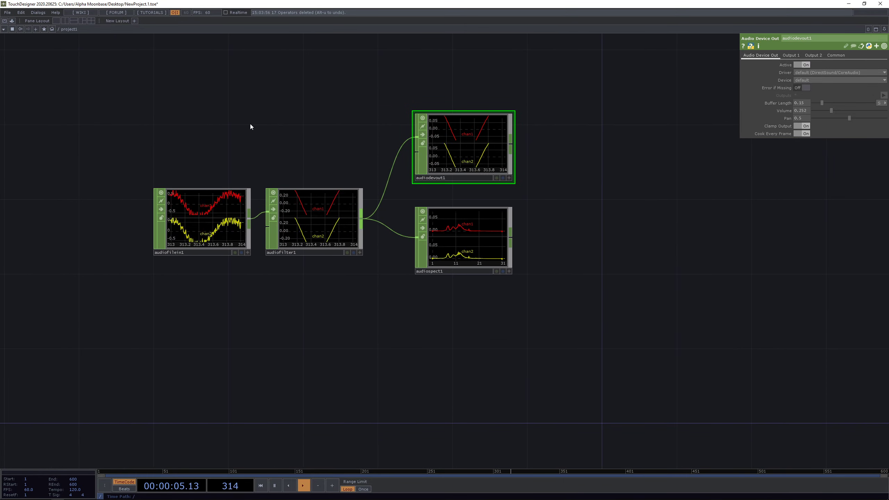
- Raise audiofilter1's roll-off to 24 dB per octave
{"action": "left_click", "coordinate": [339, 218]}
{"action": "scroll", "coordinate": [705, 218], "scroll_direction": "up", "scroll_amount": 6}
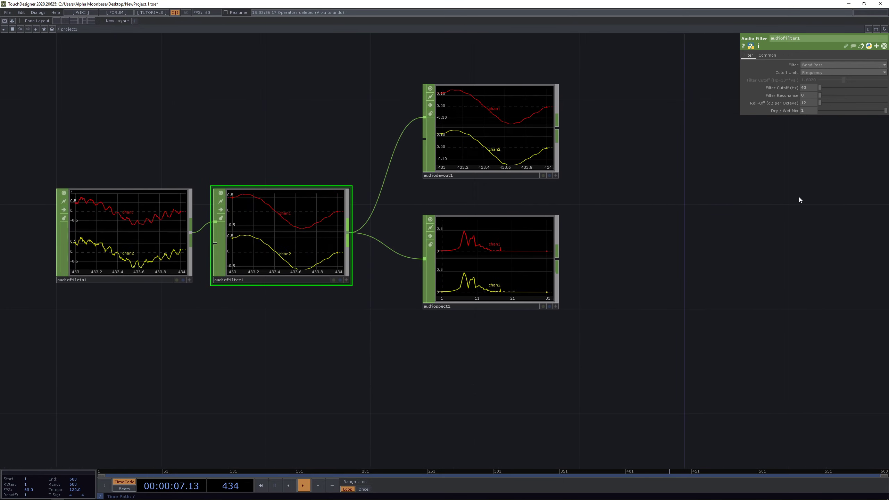
{"action": "left_click_drag", "start_coordinate": [693, 238], "coordinate": [789, 194]}
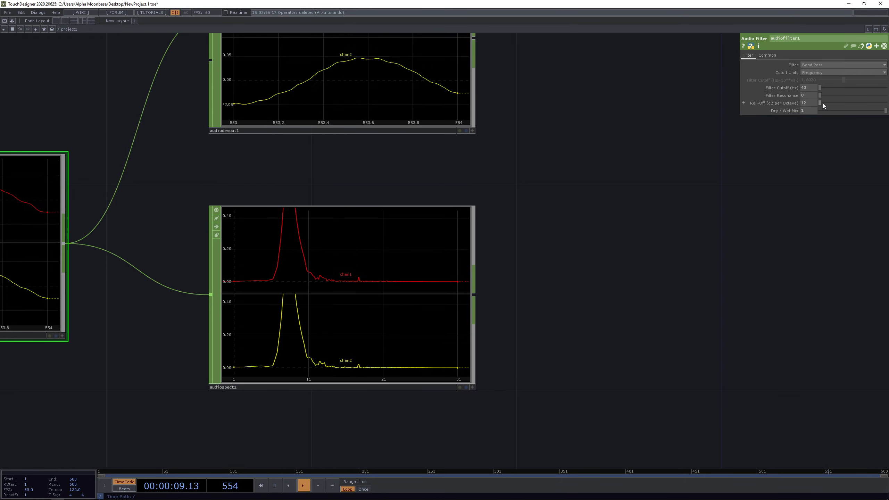
{"action": "left_click_drag", "start_coordinate": [823, 102], "coordinate": [886, 104]}
{"action": "left_click_drag", "start_coordinate": [737, 81], "coordinate": [751, 121]}
{"action": "scroll", "coordinate": [636, 182], "scroll_direction": "down", "scroll_amount": 2}
{"action": "scroll", "coordinate": [636, 181], "scroll_direction": "down", "scroll_amount": 1}
{"action": "scroll", "coordinate": [612, 232], "scroll_direction": "up", "scroll_amount": 3}
{"action": "scroll", "coordinate": [344, 284], "scroll_direction": "up", "scroll_amount": 3}
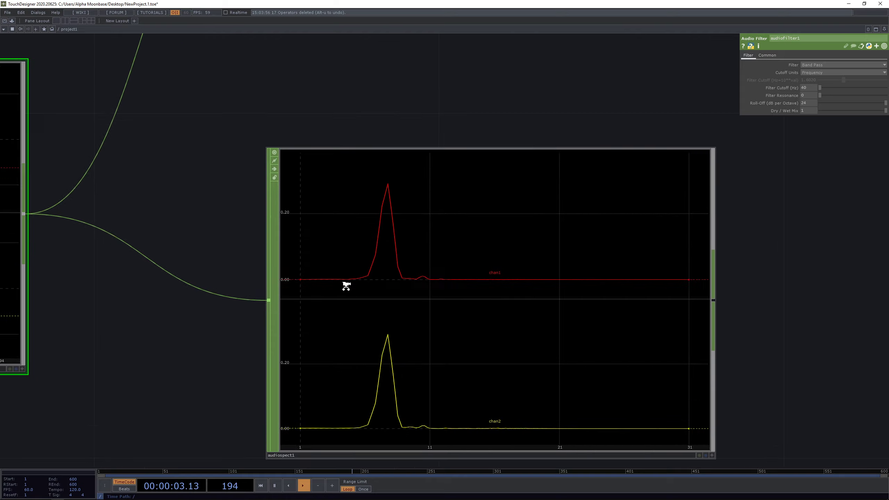
{"action": "scroll", "coordinate": [388, 274], "scroll_direction": "up", "scroll_amount": 2}
{"action": "scroll", "coordinate": [520, 123], "scroll_direction": "down", "scroll_amount": 3}
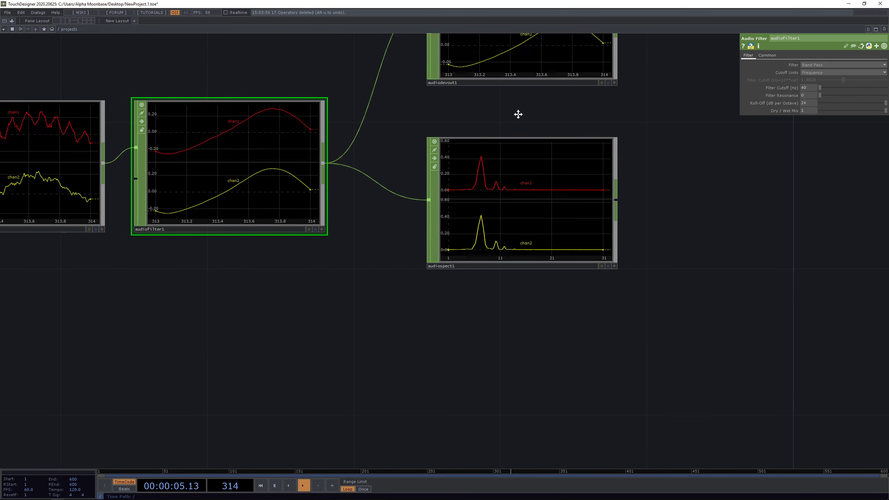
- Raise audiodevout1's Volume to 0.605
{"action": "left_click", "coordinate": [535, 82]}
{"action": "left_click_drag", "start_coordinate": [831, 111], "coordinate": [858, 111]}
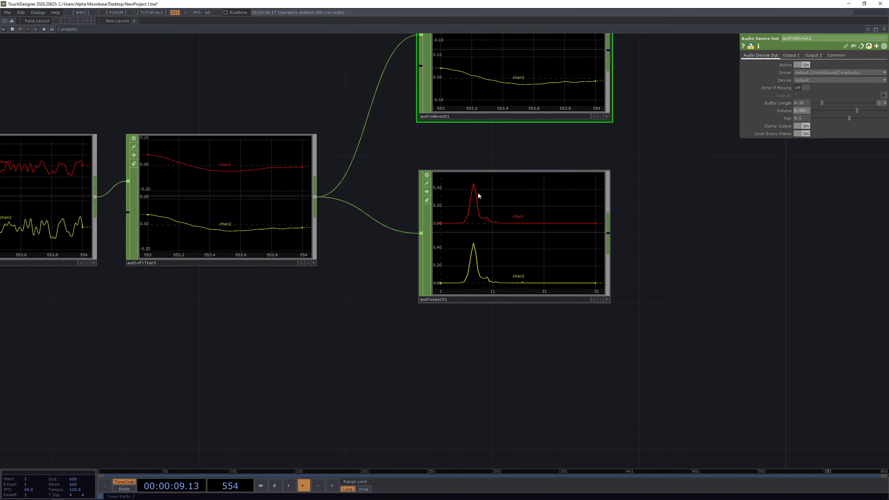
{"action": "scroll", "coordinate": [473, 216], "scroll_direction": "up", "scroll_amount": 2}
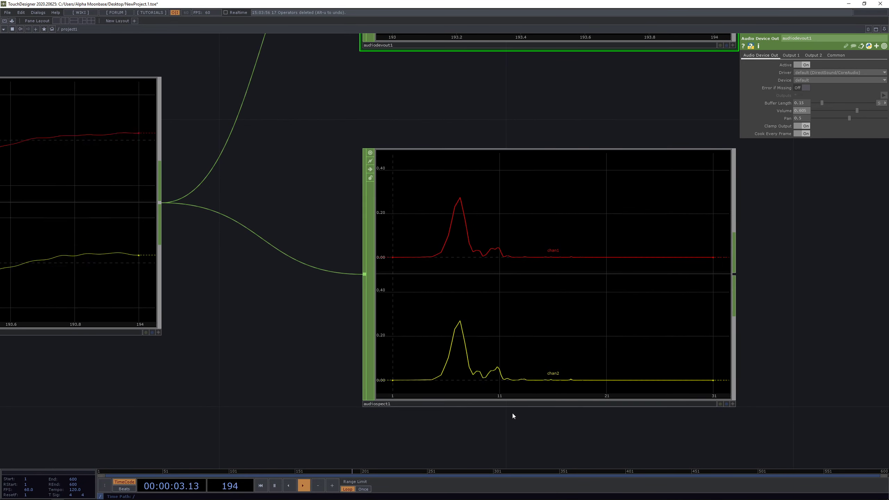
- Zoom around the network and select audiofilter1 to show its band-pass parameters
{"action": "scroll", "coordinate": [699, 279], "scroll_direction": "down", "scroll_amount": 1}
{"action": "scroll", "coordinate": [700, 279], "scroll_direction": "down", "scroll_amount": 5}
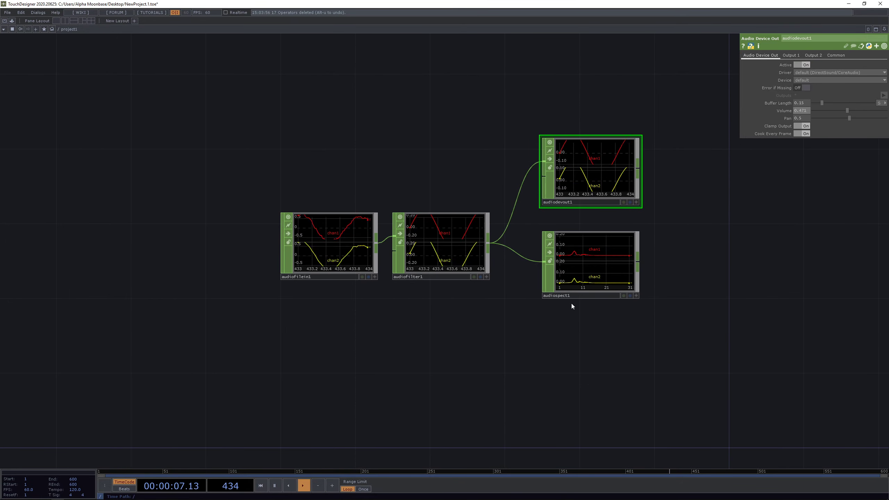
{"action": "scroll", "coordinate": [506, 312], "scroll_direction": "up", "scroll_amount": 1}
{"action": "scroll", "coordinate": [553, 172], "scroll_direction": "up", "scroll_amount": 1}
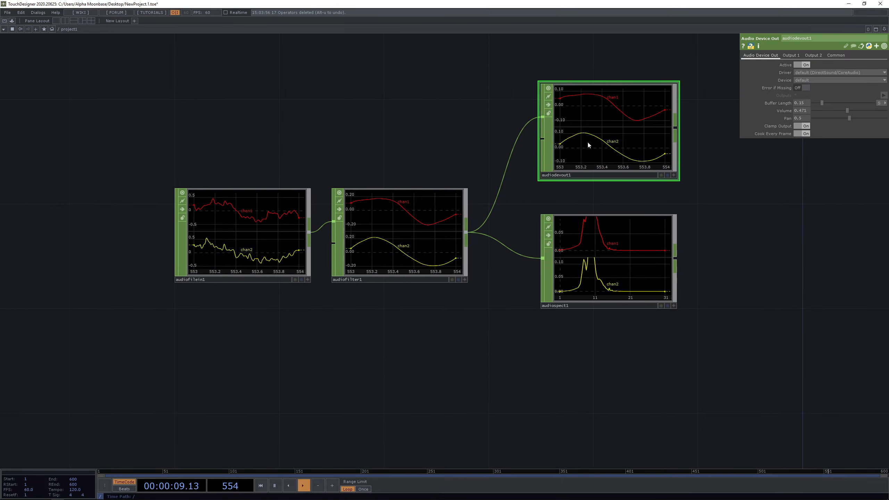
{"action": "scroll", "coordinate": [688, 222], "scroll_direction": "up", "scroll_amount": 3}
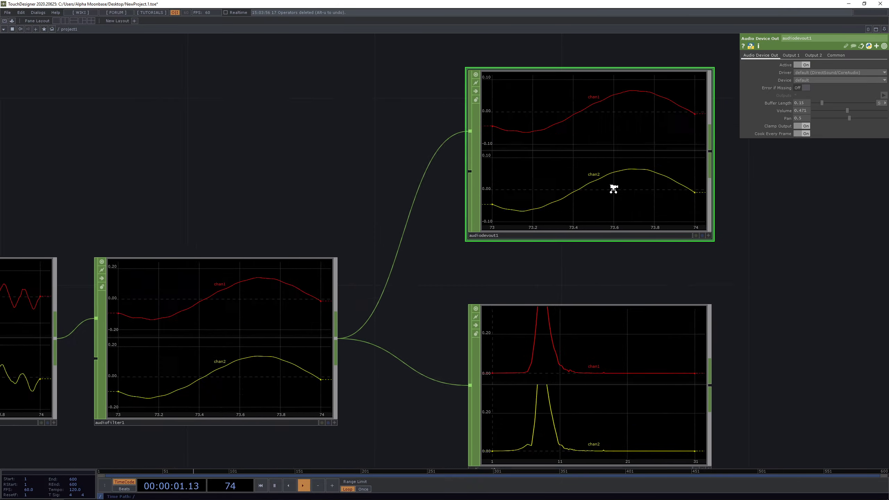
{"action": "scroll", "coordinate": [490, 189], "scroll_direction": "down", "scroll_amount": 3}
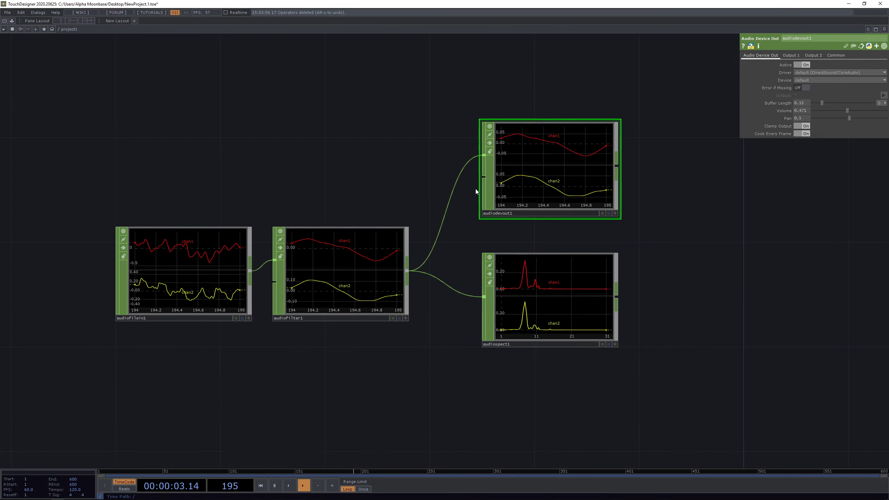
{"action": "left_click", "coordinate": [338, 284]}
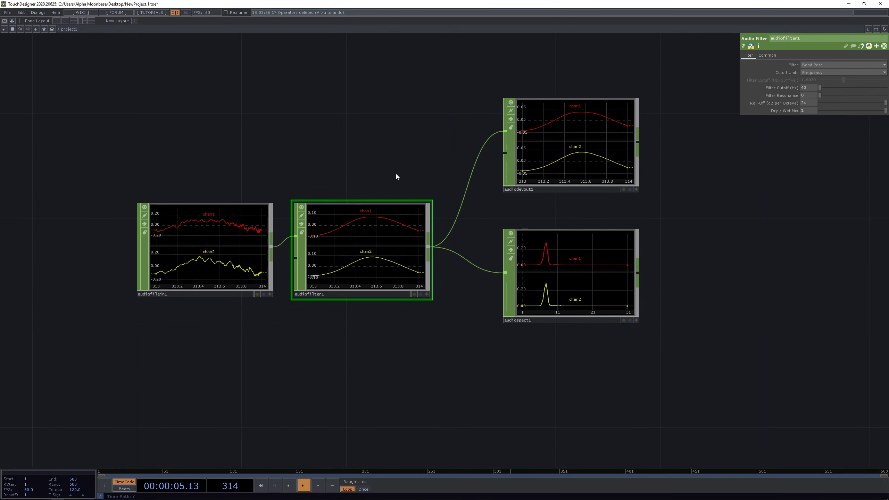
{"action": "scroll", "coordinate": [385, 186], "scroll_direction": "up", "scroll_amount": 2}
- Raise audiofilter1's Filter Resonance to 1 and switch audiodevout1's Active to Off
{"action": "left_click_drag", "start_coordinate": [385, 187], "coordinate": [410, 177]}
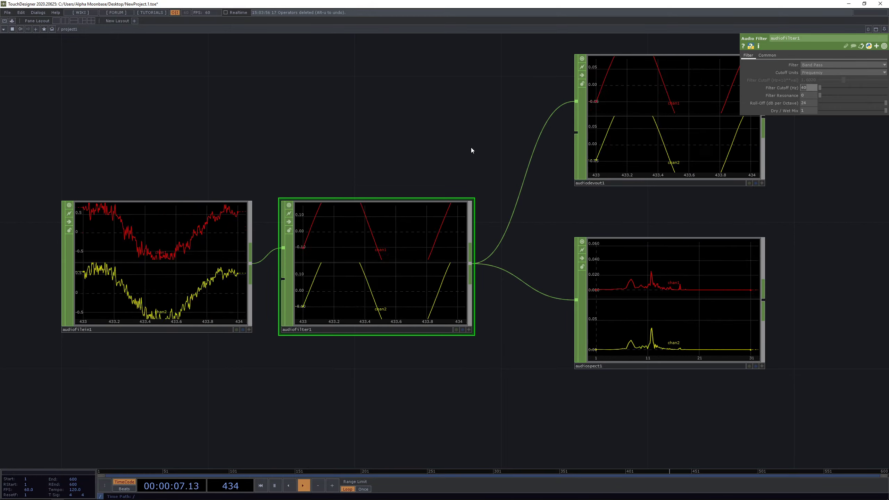
{"action": "left_click_drag", "start_coordinate": [419, 192], "coordinate": [346, 141]}
{"action": "scroll", "coordinate": [623, 245], "scroll_direction": "up", "scroll_amount": 3}
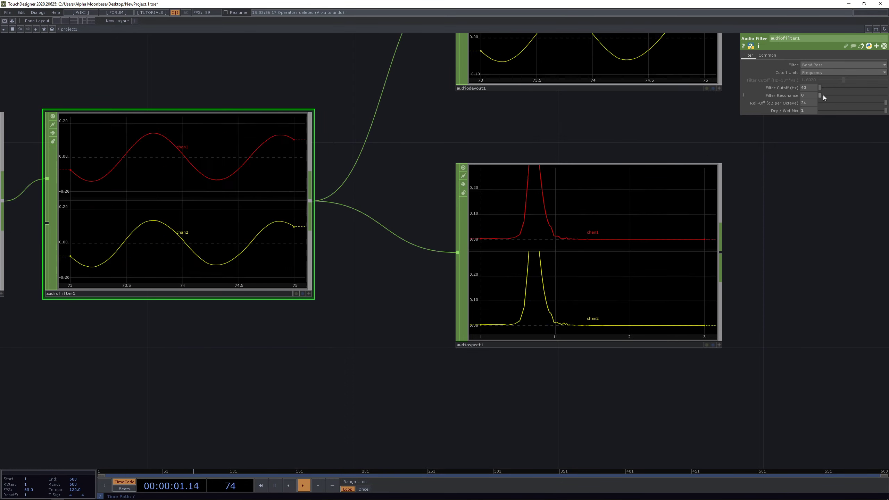
{"action": "left_click_drag", "start_coordinate": [823, 94], "coordinate": [865, 93]}
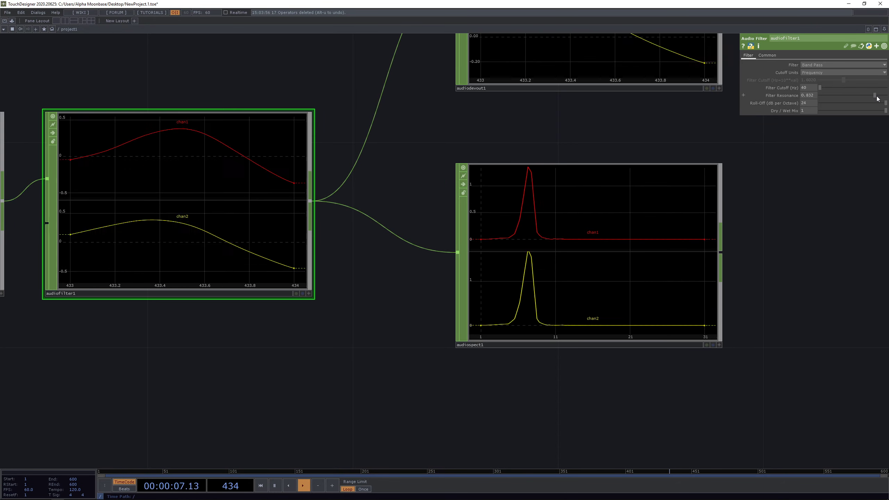
{"action": "left_click_drag", "start_coordinate": [876, 99], "coordinate": [880, 100]}
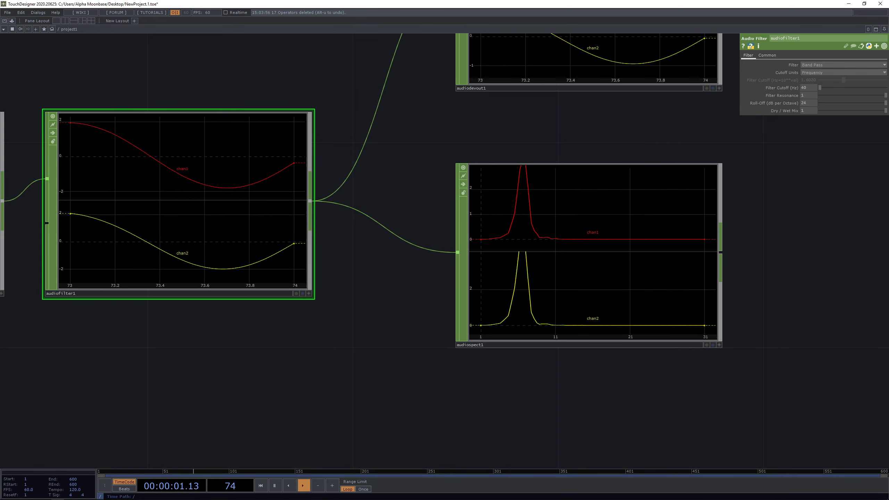
{"action": "left_click", "coordinate": [562, 80]}
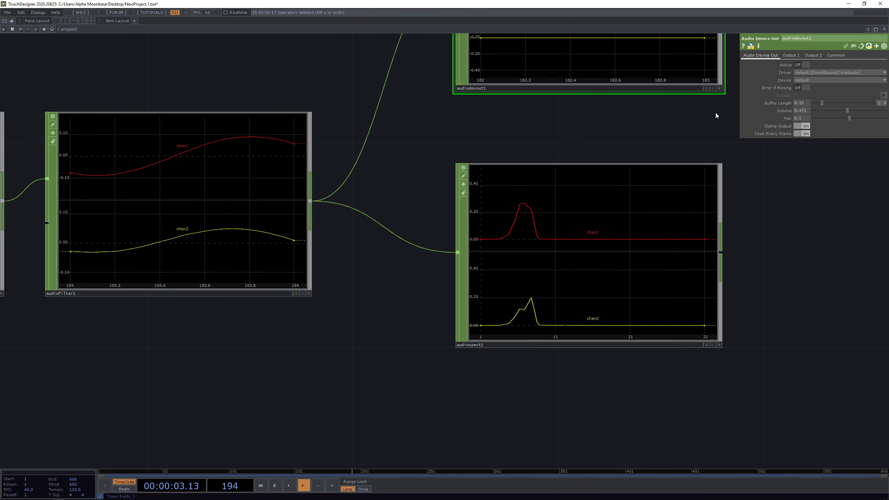
{"action": "left_click_drag", "start_coordinate": [652, 138], "coordinate": [607, 154]}
- Zoom and pan the network editor to inspect the spectrum graph
{"action": "scroll", "coordinate": [608, 157], "scroll_direction": "down", "scroll_amount": 3}
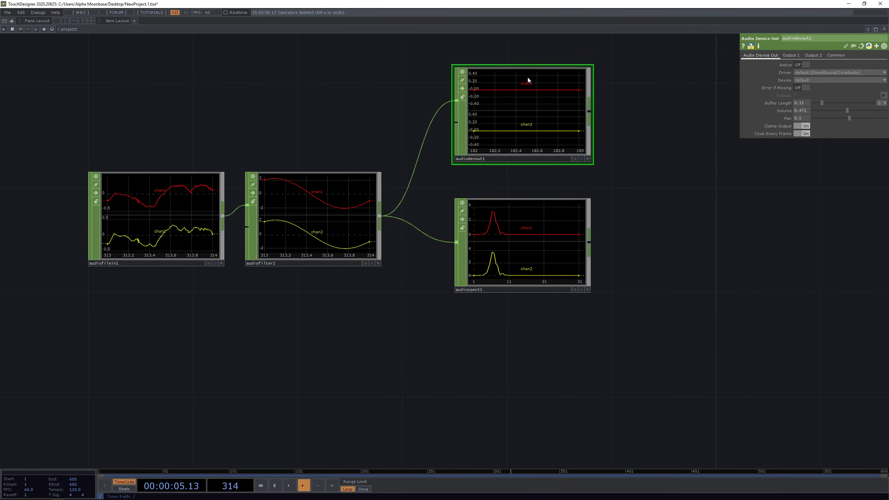
{"action": "scroll", "coordinate": [528, 79], "scroll_direction": "up", "scroll_amount": 3}
{"action": "scroll", "coordinate": [545, 140], "scroll_direction": "down", "scroll_amount": 3}
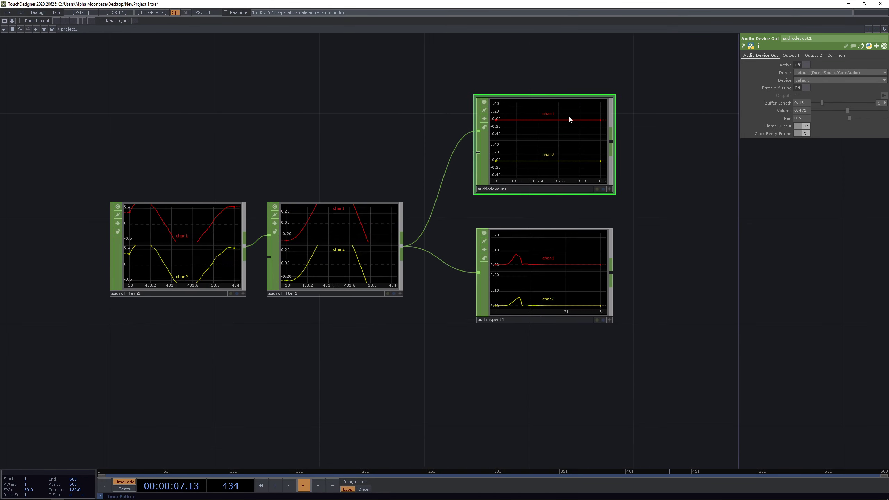
{"action": "scroll", "coordinate": [570, 225], "scroll_direction": "up", "scroll_amount": 4}
{"action": "left_click_drag", "start_coordinate": [481, 195], "coordinate": [478, 181]}
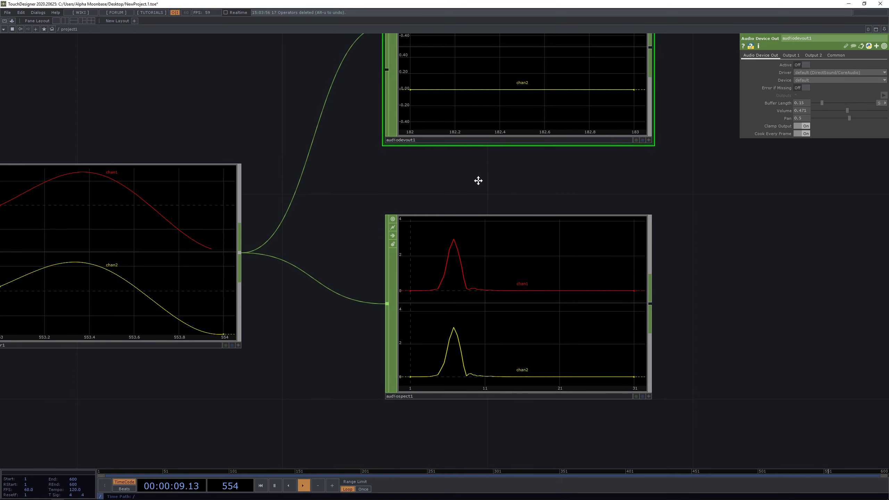
{"action": "scroll", "coordinate": [460, 282], "scroll_direction": "up", "scroll_amount": 2}
{"action": "scroll", "coordinate": [264, 312], "scroll_direction": "down", "scroll_amount": 6}
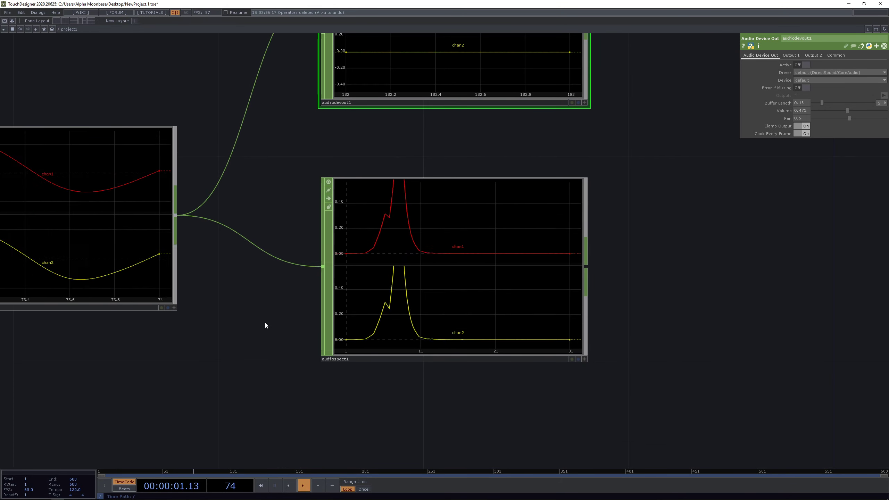
{"action": "scroll", "coordinate": [368, 317], "scroll_direction": "up", "scroll_amount": 4}
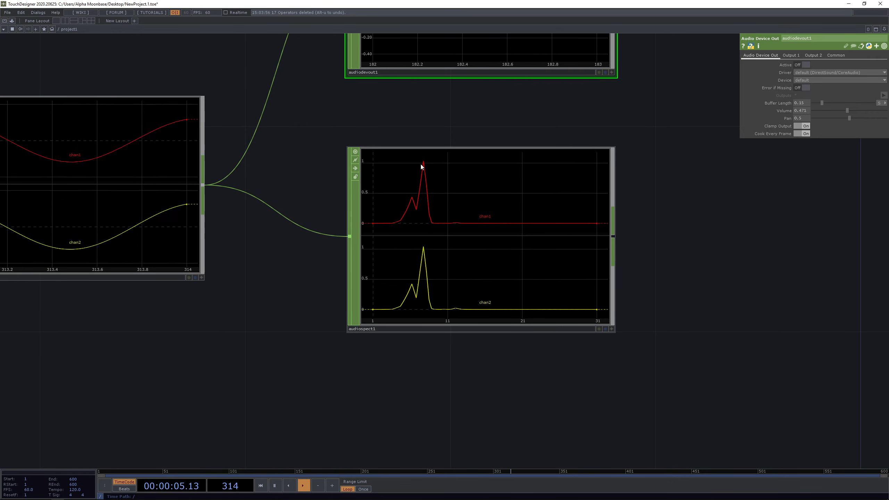
- Display audiofilein1's Audio File In parameters, with Play and Repeat on
{"action": "left_click_drag", "start_coordinate": [340, 252], "coordinate": [435, 218]}
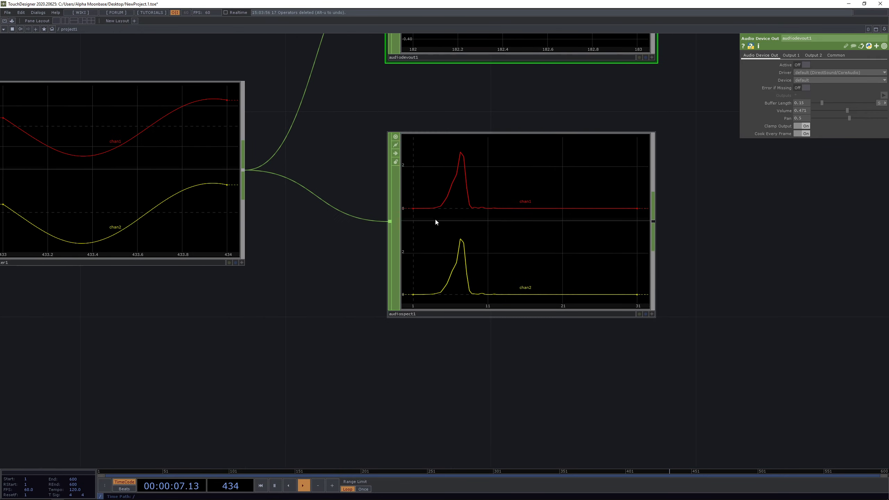
{"action": "scroll", "coordinate": [440, 214], "scroll_direction": "down", "scroll_amount": 6}
{"action": "left_click", "coordinate": [255, 218]}
{"action": "scroll", "coordinate": [430, 257], "scroll_direction": "up", "scroll_amount": 4}
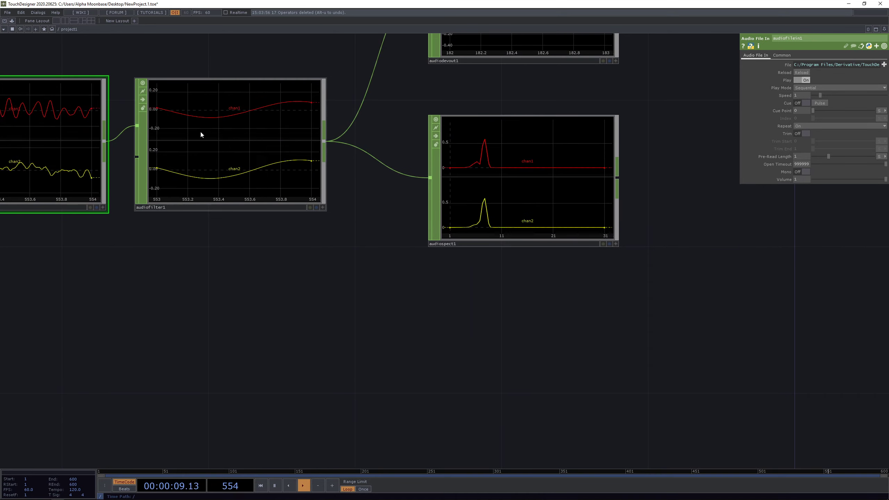
{"action": "left_click", "coordinate": [201, 133]}
- Set audiofilter1's Filter Cutoff to 60 Hz with the value ladder
{"action": "scroll", "coordinate": [651, 101], "scroll_direction": "up", "scroll_amount": 4}
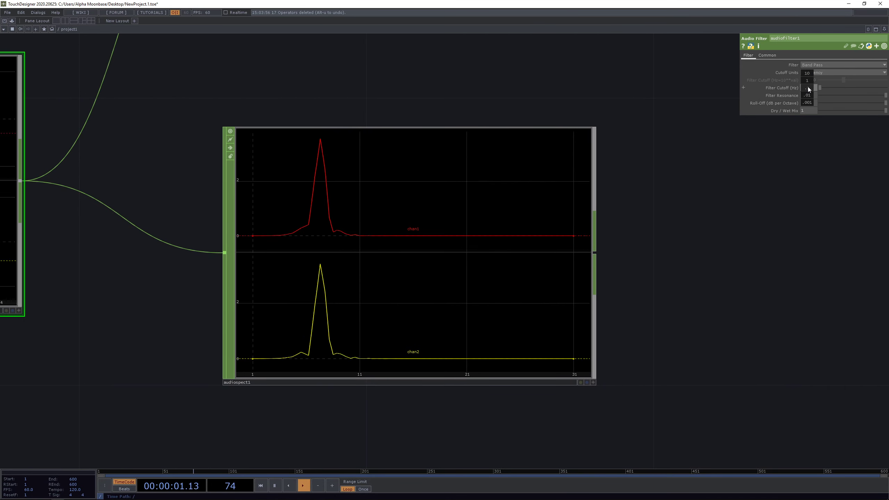
{"action": "left_click_drag", "start_coordinate": [809, 70], "coordinate": [806, 73]}
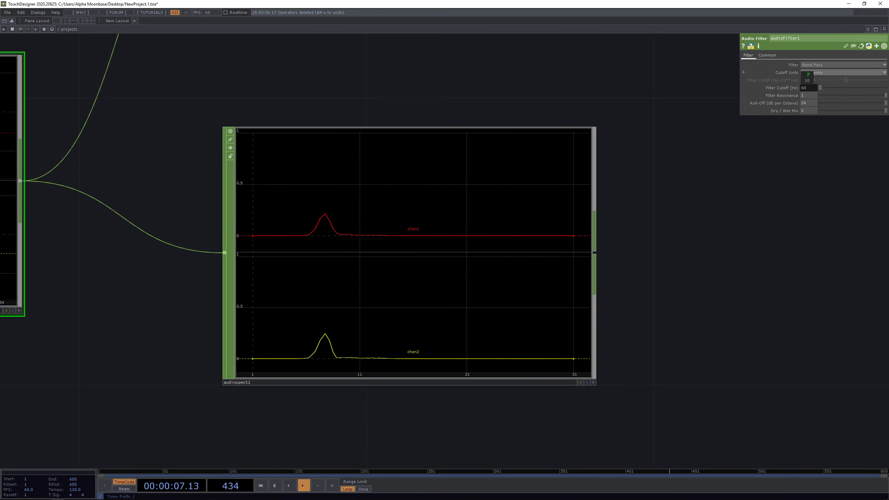
{"action": "left_click_drag", "start_coordinate": [808, 74], "coordinate": [808, 75]}
{"action": "scroll", "coordinate": [510, 260], "scroll_direction": "down", "scroll_amount": 5}
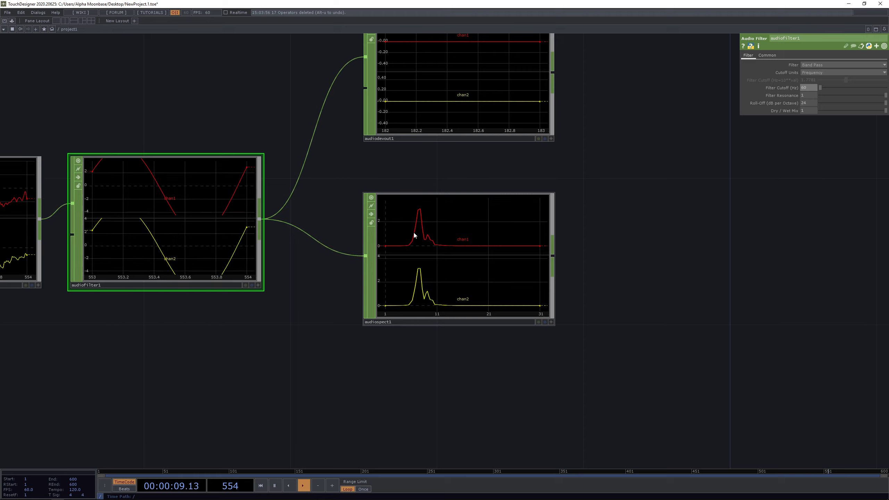
{"action": "scroll", "coordinate": [414, 235], "scroll_direction": "up", "scroll_amount": 5}
{"action": "scroll", "coordinate": [434, 243], "scroll_direction": "up", "scroll_amount": 3}
{"action": "scroll", "coordinate": [423, 243], "scroll_direction": "down", "scroll_amount": 5}
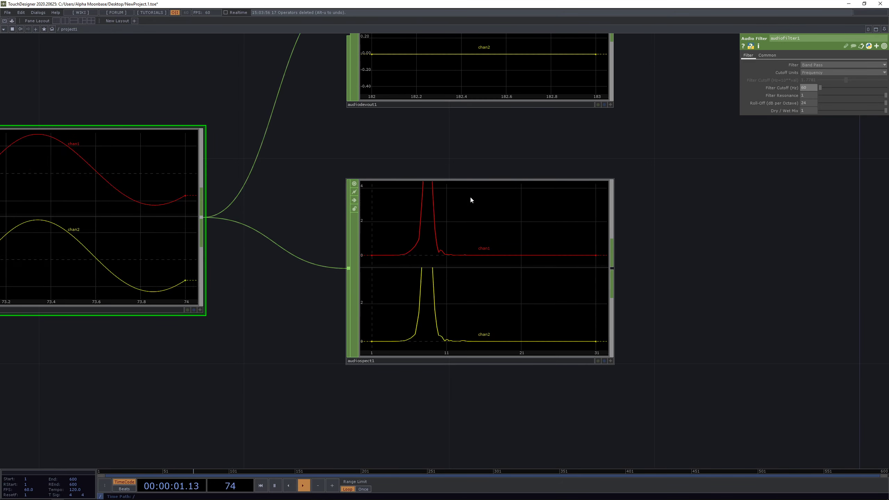
- Open the OP Create Dialog from audiospect1's output connector
{"action": "left_click_drag", "start_coordinate": [699, 278], "coordinate": [555, 242]}
{"action": "scroll", "coordinate": [275, 196], "scroll_direction": "down", "scroll_amount": 5}
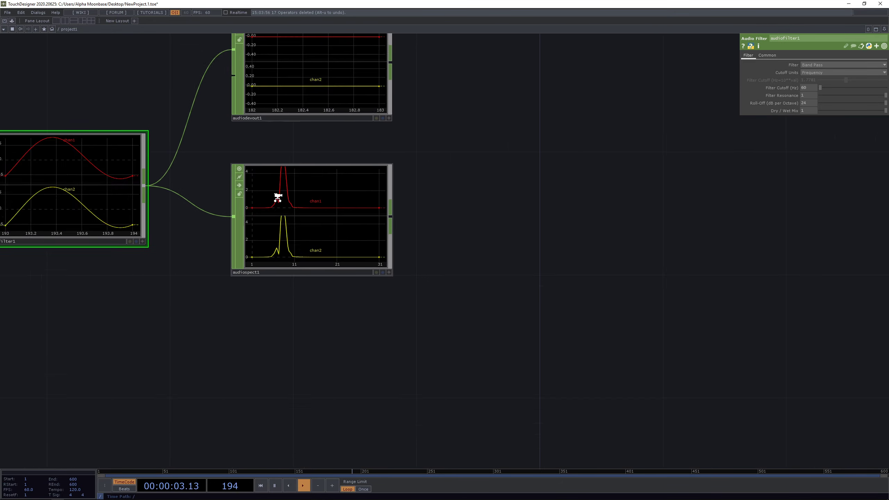
{"action": "scroll", "coordinate": [279, 211], "scroll_direction": "up", "scroll_amount": 5}
{"action": "scroll", "coordinate": [503, 278], "scroll_direction": "down", "scroll_amount": 5}
{"action": "scroll", "coordinate": [484, 261], "scroll_direction": "up", "scroll_amount": 4}
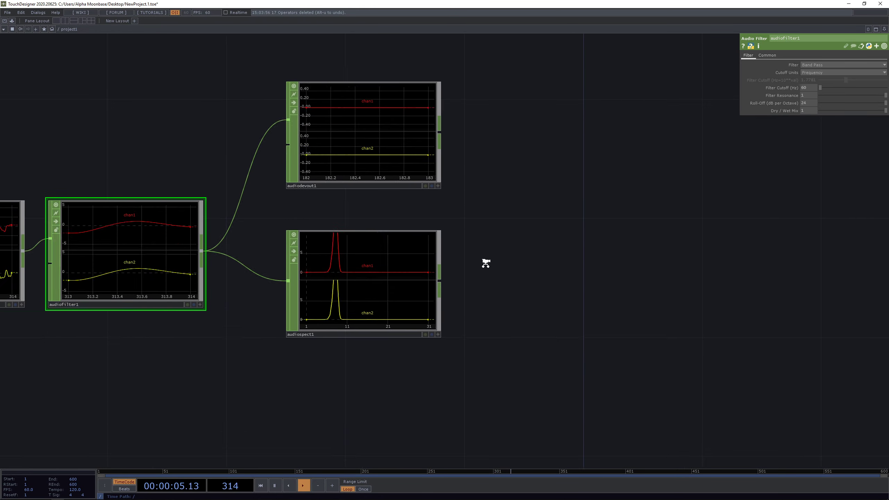
{"action": "left_click_drag", "start_coordinate": [486, 256], "coordinate": [488, 214]}
{"action": "right_click", "coordinate": [430, 233]}
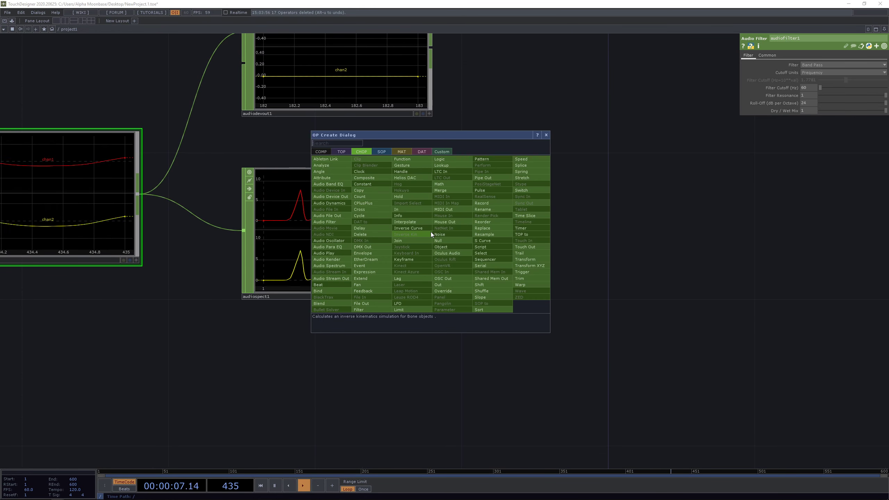
- Add a Math CHOP, math1, beside audiospect1
{"action": "type", "text": "mat"}
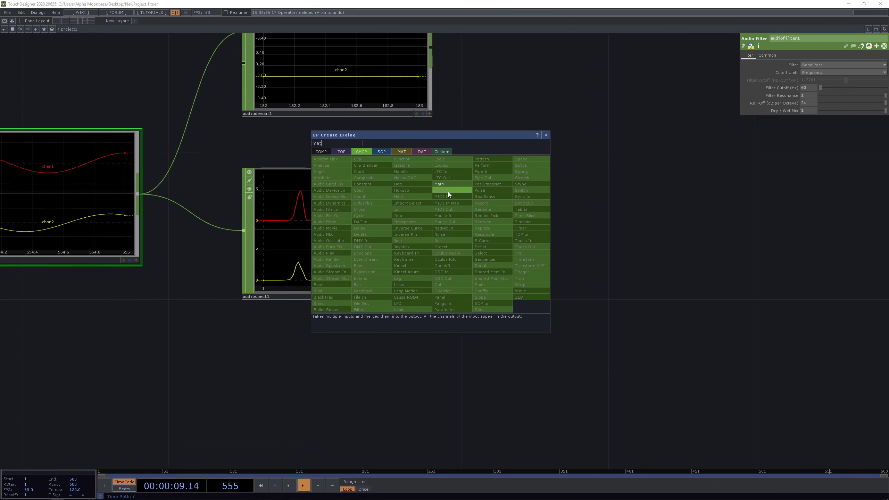
{"action": "left_click", "coordinate": [453, 184]}
{"action": "left_click", "coordinate": [557, 237]}
{"action": "scroll", "coordinate": [546, 135], "scroll_direction": "up", "scroll_amount": 3}
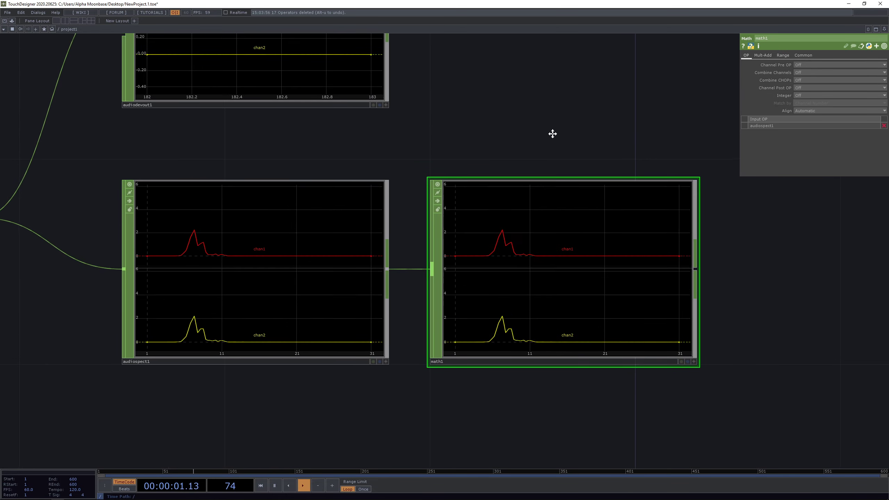
{"action": "scroll", "coordinate": [595, 127], "scroll_direction": "down", "scroll_amount": 3}
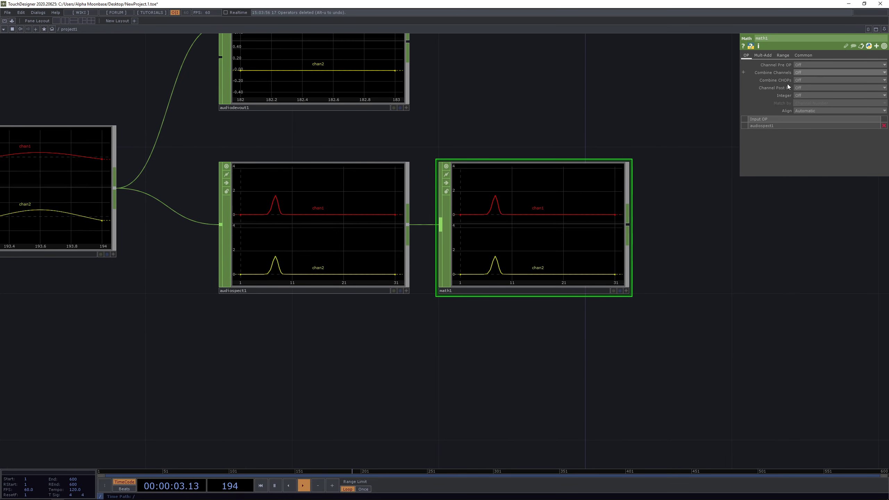
{"action": "scroll", "coordinate": [665, 88], "scroll_direction": "up", "scroll_amount": 2}
- Set math1's Combine Channels to Add, summing both spectra into one channel
{"action": "left_click", "coordinate": [816, 72]}
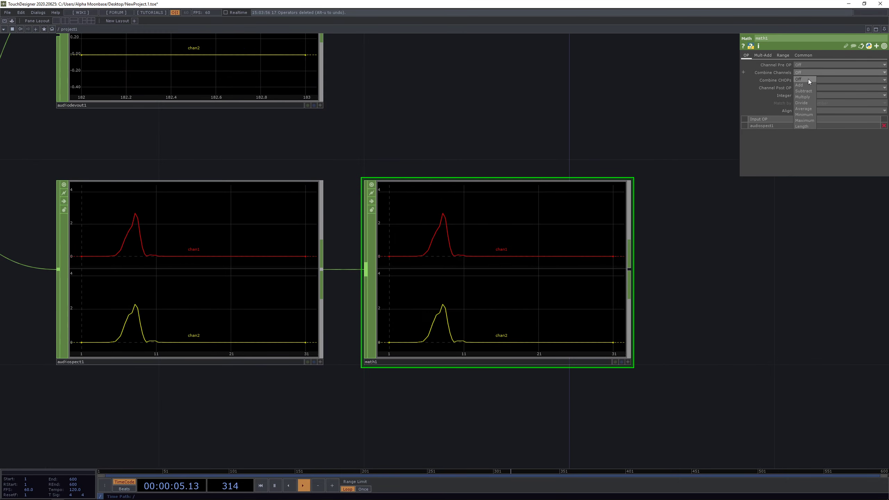
{"action": "left_click", "coordinate": [809, 79]}
{"action": "scroll", "coordinate": [446, 271], "scroll_direction": "down", "scroll_amount": 4}
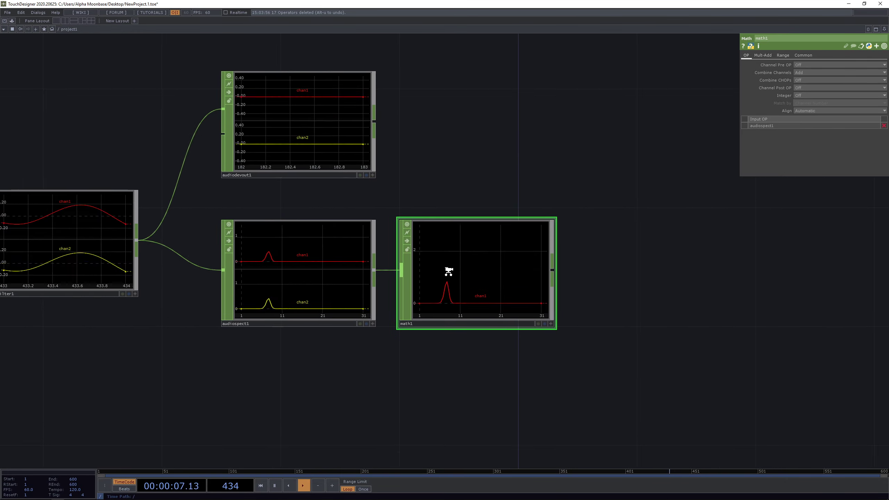
{"action": "scroll", "coordinate": [416, 309], "scroll_direction": "up", "scroll_amount": 4}
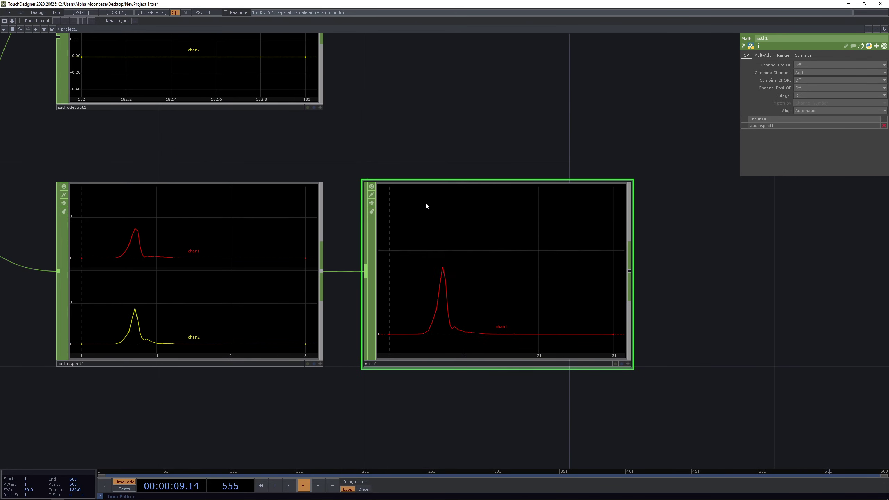
- Open the OP Create Dialog from math1's output connector
{"action": "left_click_drag", "start_coordinate": [361, 127], "coordinate": [223, 109]}
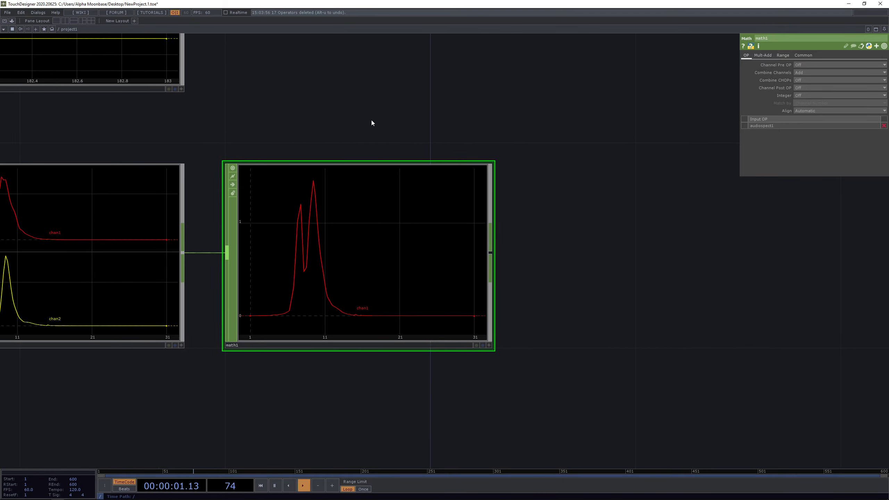
{"action": "scroll", "coordinate": [371, 122], "scroll_direction": "down", "scroll_amount": 3}
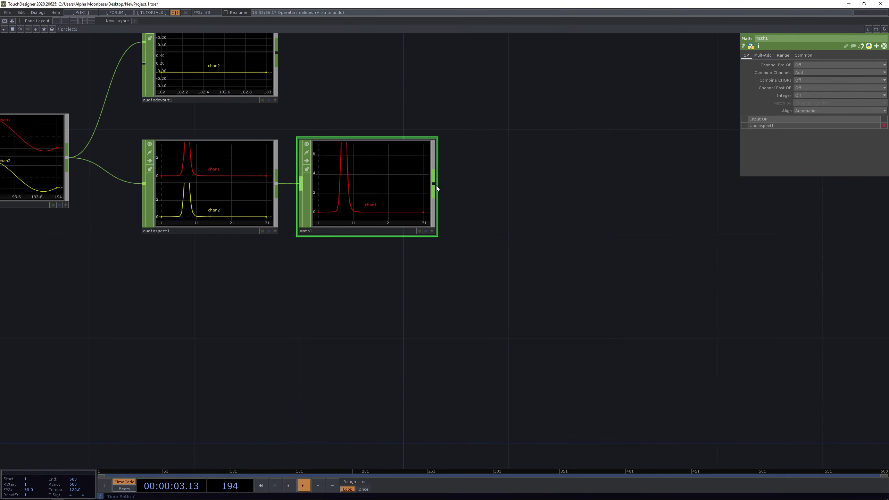
{"action": "right_click", "coordinate": [435, 184]}
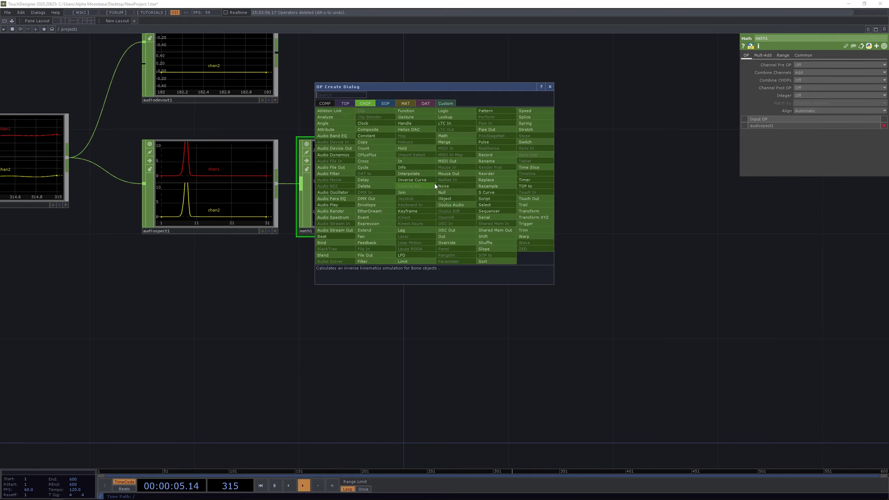
- Add an Analyze CHOP, analyze1, after math1
{"action": "left_click", "coordinate": [333, 117]}
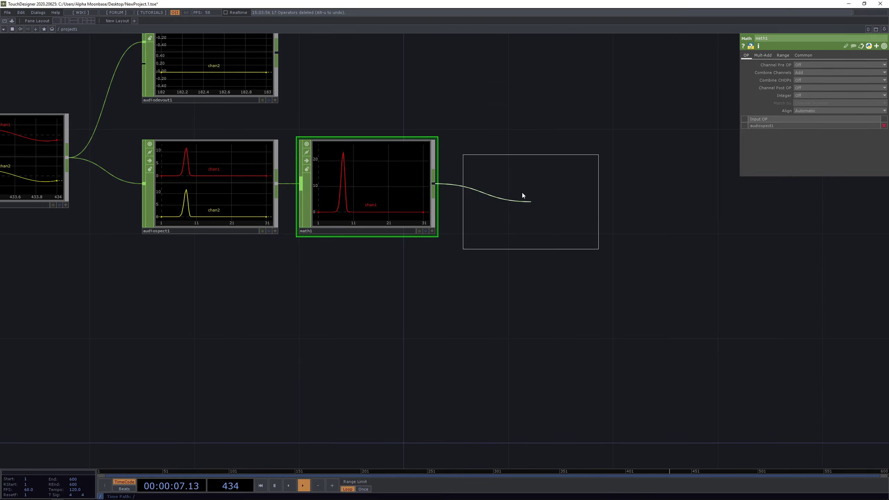
{"action": "left_click", "coordinate": [521, 190]}
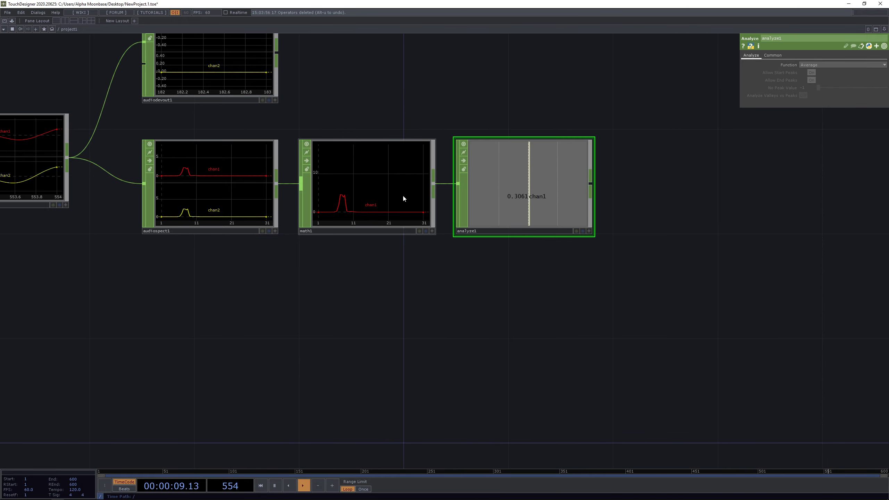
{"action": "scroll", "coordinate": [403, 196], "scroll_direction": "up", "scroll_amount": 3}
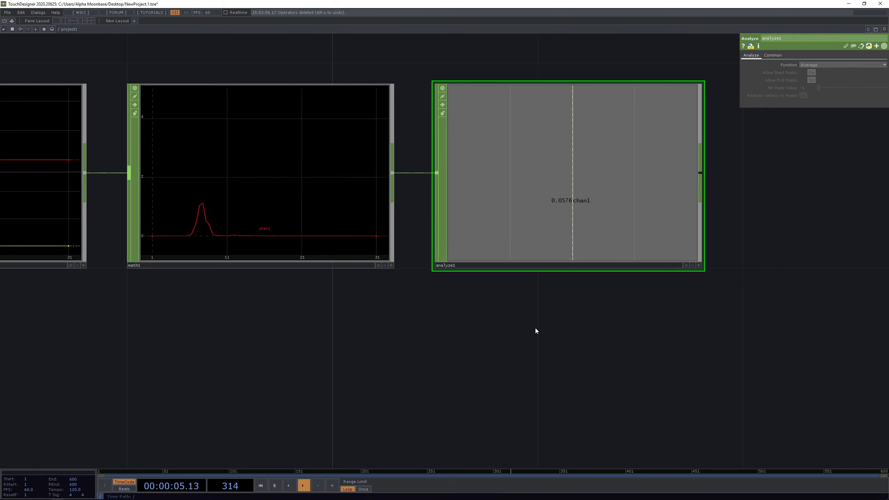
{"action": "scroll", "coordinate": [535, 327], "scroll_direction": "down", "scroll_amount": 2}
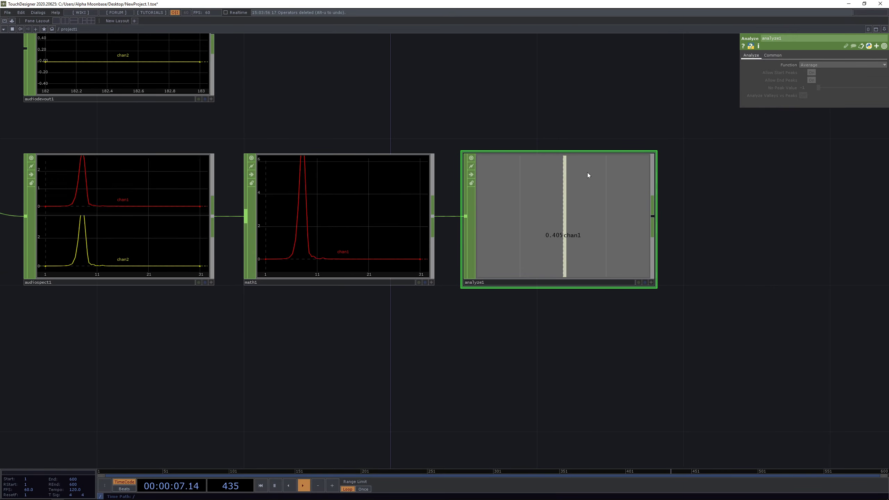
- Set analyze1's Function to Maximum to output the summed spectrum's peak
{"action": "left_click", "coordinate": [812, 65]}
{"action": "left_click", "coordinate": [820, 77]}
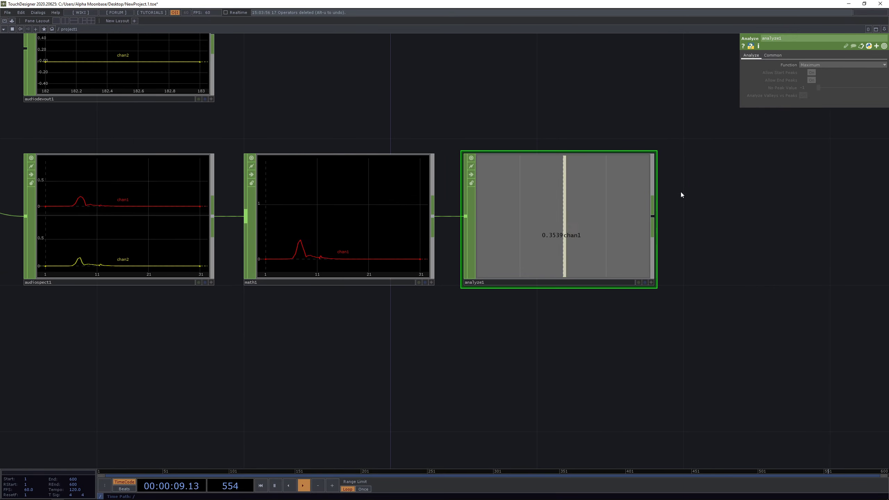
{"action": "scroll", "coordinate": [594, 232], "scroll_direction": "up", "scroll_amount": 3}
{"action": "scroll", "coordinate": [589, 230], "scroll_direction": "down", "scroll_amount": 3}
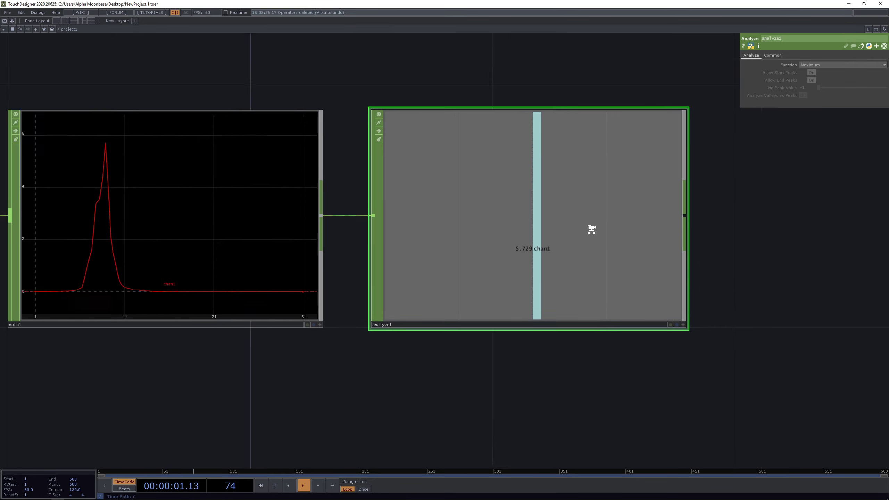
{"action": "left_click_drag", "start_coordinate": [715, 231], "coordinate": [650, 218]}
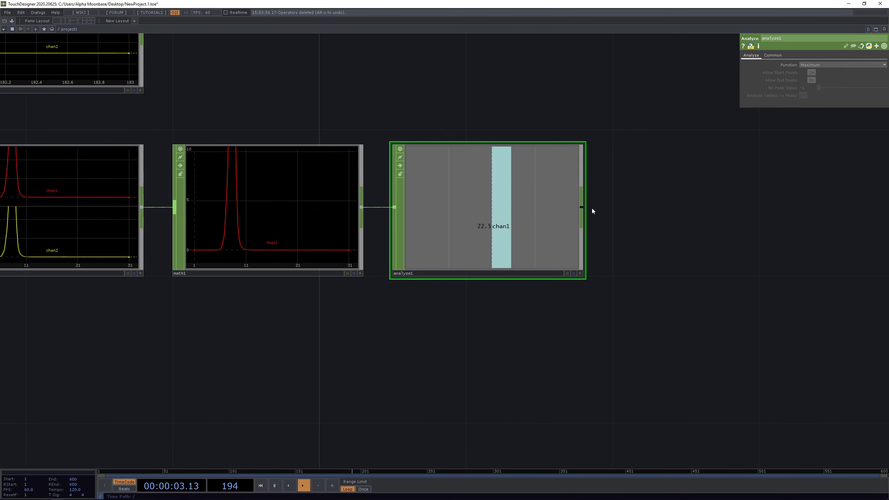
- Add a Trail CHOP, trail1, after analyze1 via a 'trail' search
{"action": "right_click", "coordinate": [582, 207]}
{"action": "type", "text": "trail"}
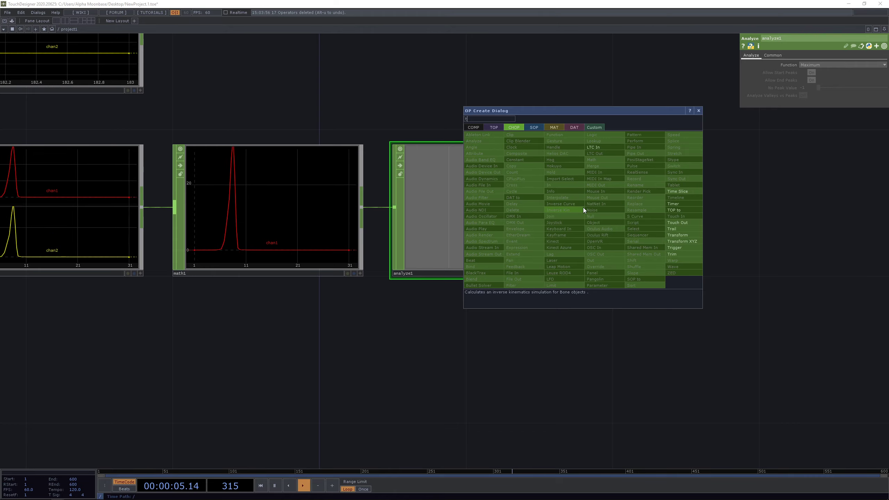
{"action": "left_click", "coordinate": [678, 228]}
{"action": "left_click", "coordinate": [723, 207]}
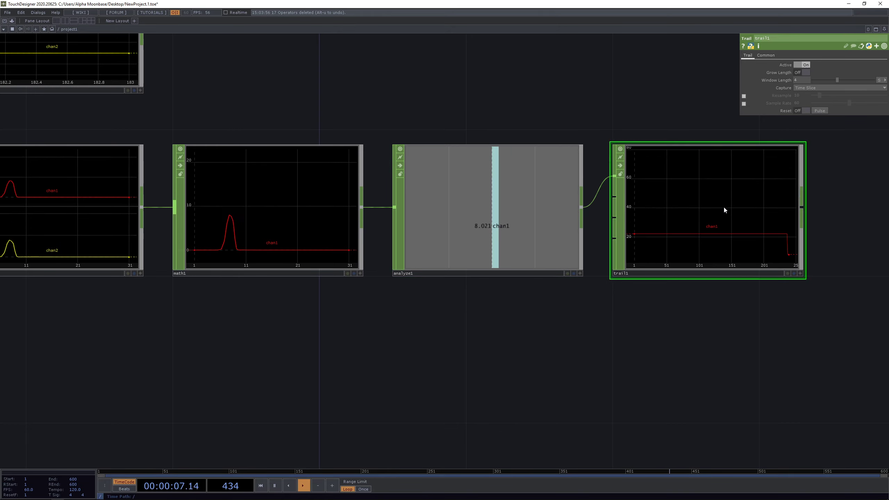
{"action": "left_click_drag", "start_coordinate": [657, 361], "coordinate": [451, 347]}
{"action": "scroll", "coordinate": [577, 225], "scroll_direction": "up", "scroll_amount": 3}
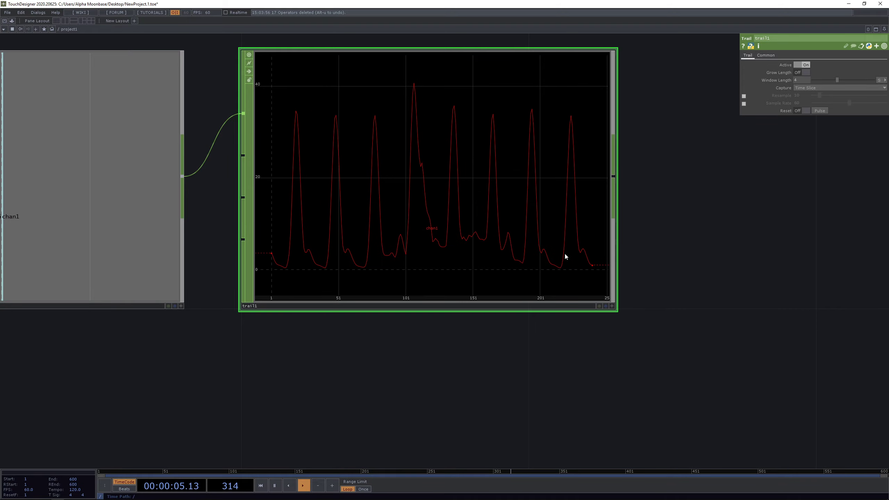
{"action": "scroll", "coordinate": [555, 165], "scroll_direction": "down", "scroll_amount": 5}
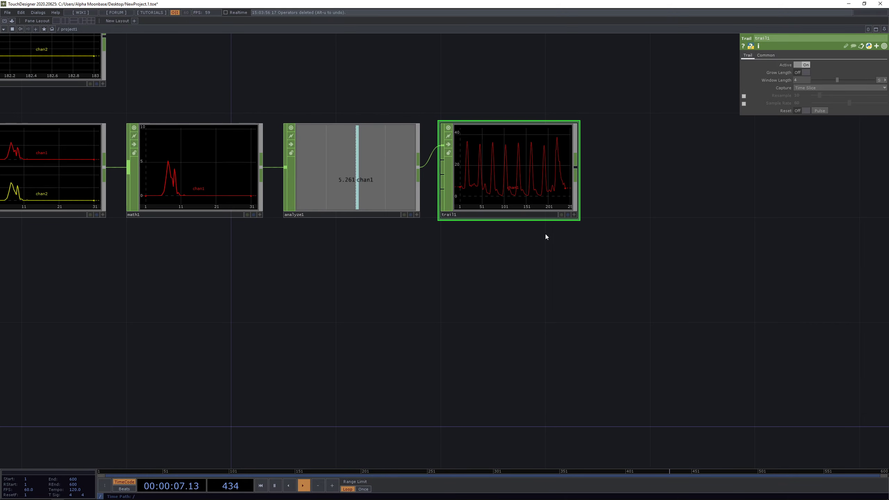
{"action": "scroll", "coordinate": [461, 187], "scroll_direction": "up", "scroll_amount": 3}
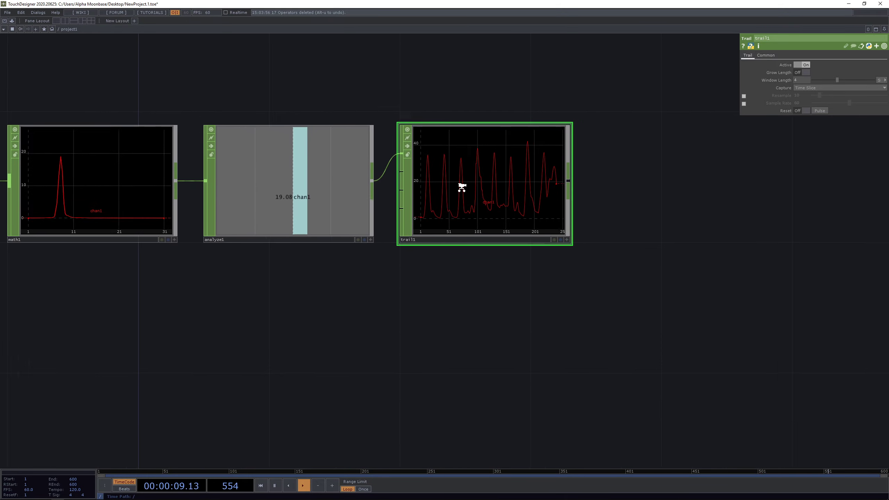
- Move trail1 back in line beside analyze1 and centre it in the view
{"action": "left_click_drag", "start_coordinate": [491, 182], "coordinate": [459, 205]}
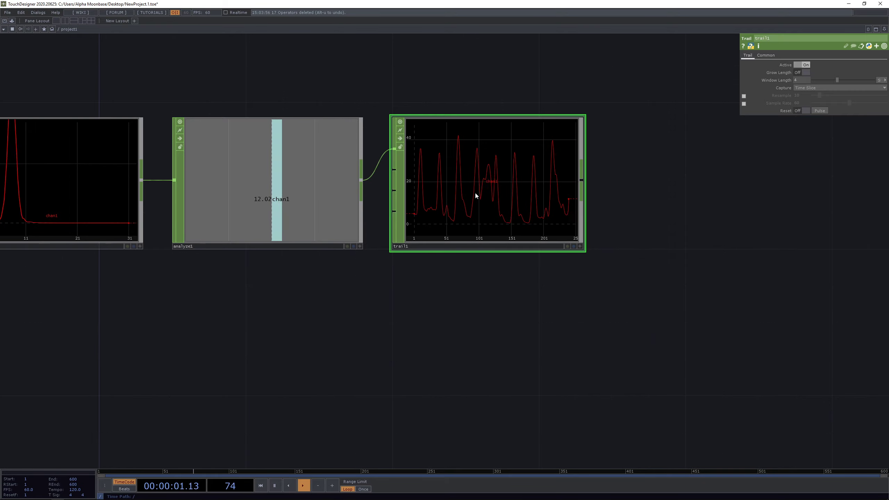
{"action": "left_click_drag", "start_coordinate": [557, 304], "coordinate": [438, 295]}
{"action": "scroll", "coordinate": [388, 178], "scroll_direction": "up", "scroll_amount": 5}
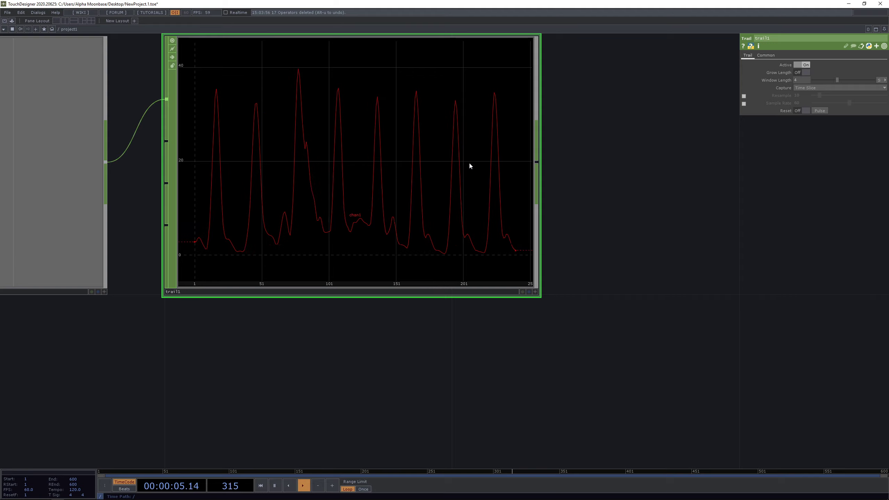
{"action": "scroll", "coordinate": [469, 161], "scroll_direction": "down", "scroll_amount": 4}
{"action": "scroll", "coordinate": [441, 157], "scroll_direction": "up", "scroll_amount": 2}
{"action": "scroll", "coordinate": [443, 159], "scroll_direction": "up", "scroll_amount": 1}
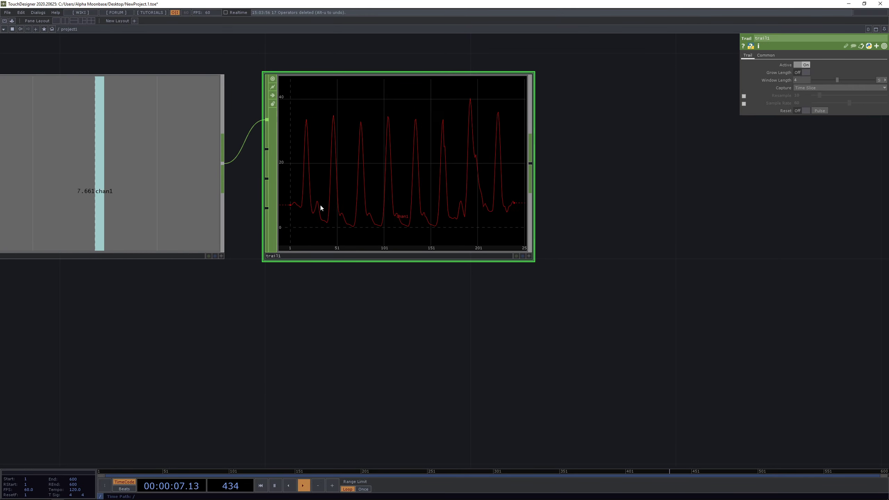
{"action": "left_click_drag", "start_coordinate": [582, 169], "coordinate": [511, 182]}
- Add a second Analyze CHOP, analyze2, to the right of trail1
{"action": "right_click", "coordinate": [459, 176]}
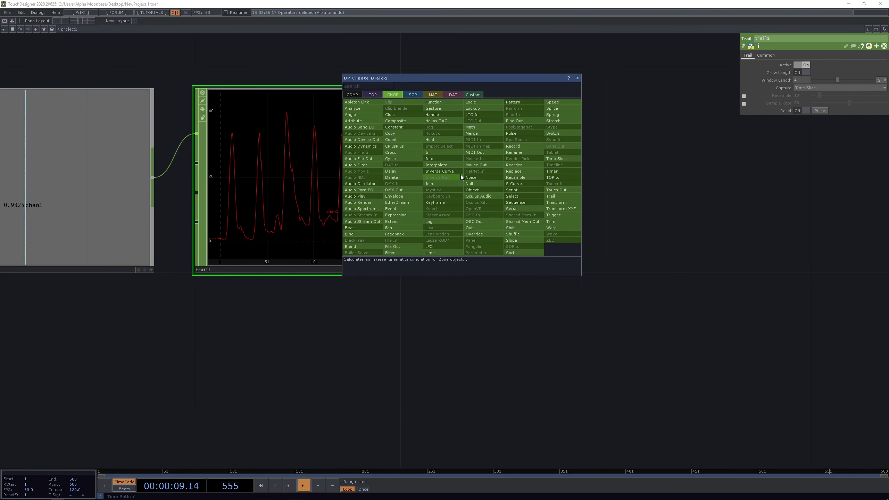
{"action": "type", "text": "ana"}
{"action": "left_click", "coordinate": [352, 109]}
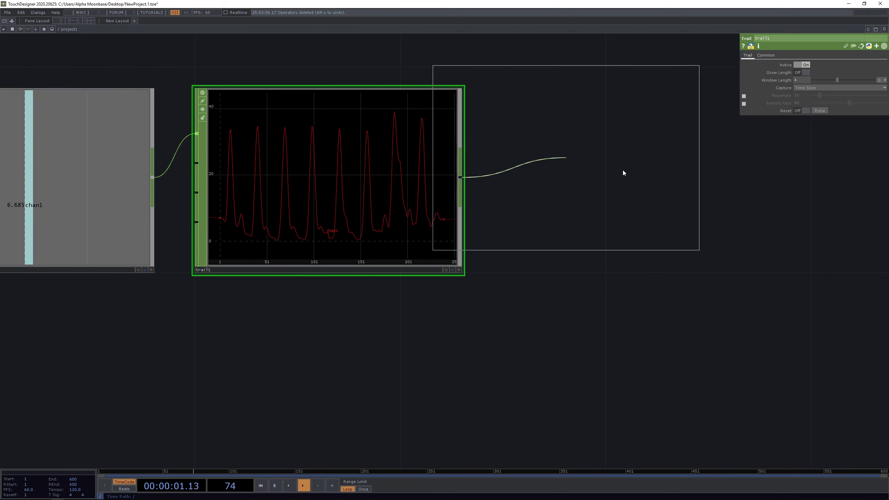
{"action": "left_click", "coordinate": [586, 179]}
{"action": "left_click_drag", "start_coordinate": [625, 341], "coordinate": [562, 332]}
{"action": "left_click_drag", "start_coordinate": [502, 200], "coordinate": [562, 203]}
{"action": "scroll", "coordinate": [584, 209], "scroll_direction": "up", "scroll_amount": 3}
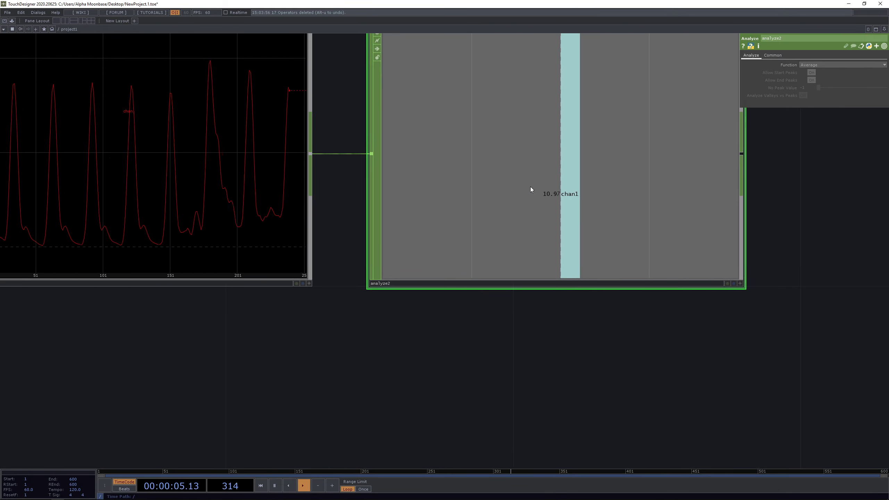
{"action": "scroll", "coordinate": [581, 260], "scroll_direction": "down", "scroll_amount": 2}
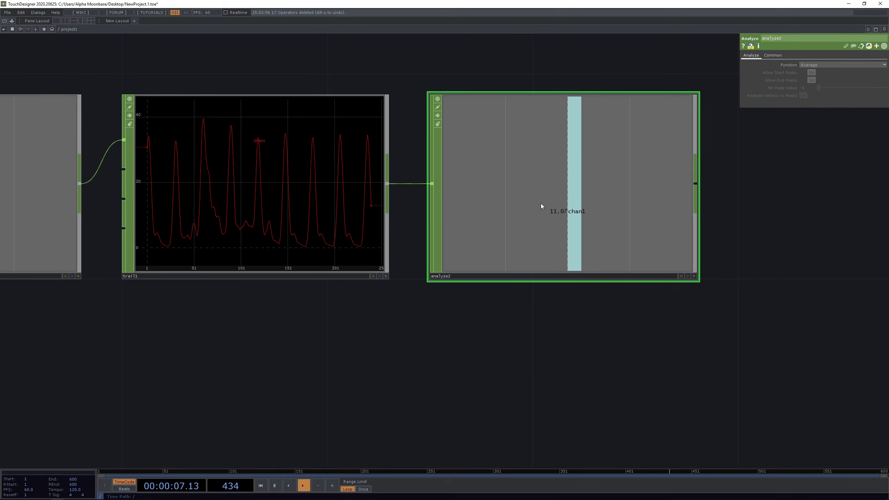
{"action": "scroll", "coordinate": [560, 221], "scroll_direction": "up", "scroll_amount": 2}
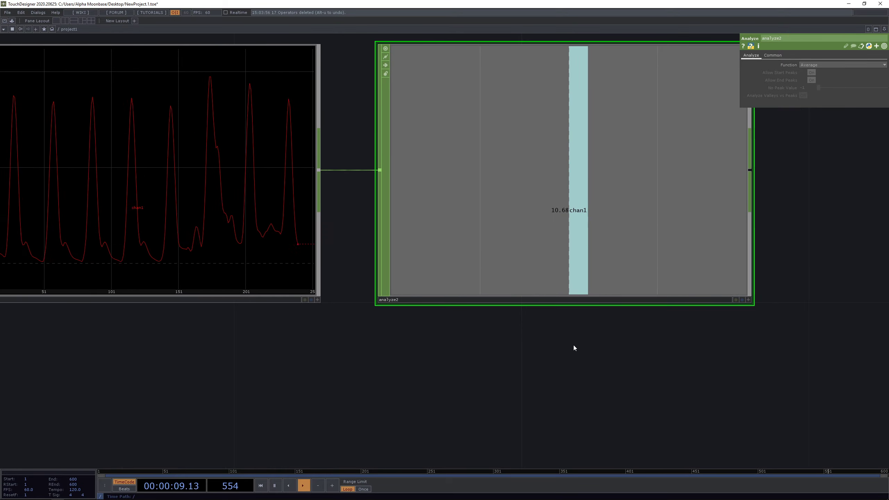
- Pan and zoom the network to review trail1 and analyze1
{"action": "left_click_drag", "start_coordinate": [573, 344], "coordinate": [636, 337]}
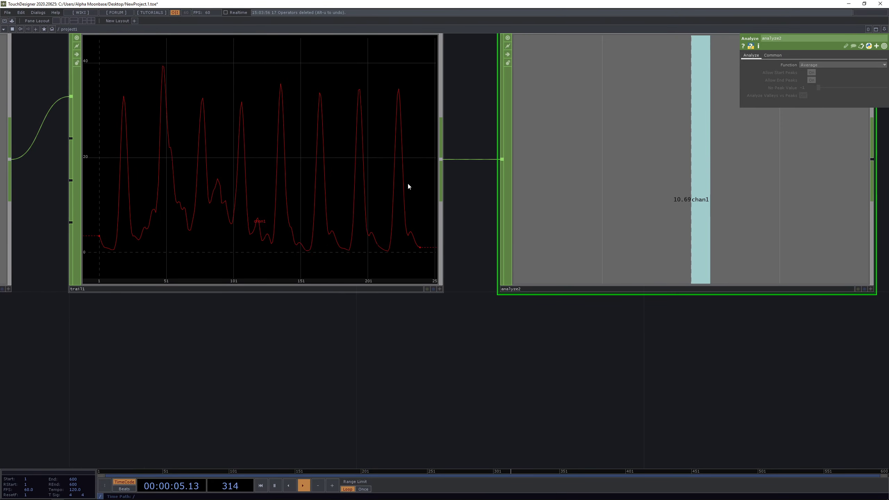
{"action": "scroll", "coordinate": [481, 175], "scroll_direction": "down", "scroll_amount": 5}
{"action": "left_click_drag", "start_coordinate": [435, 285], "coordinate": [243, 286]}
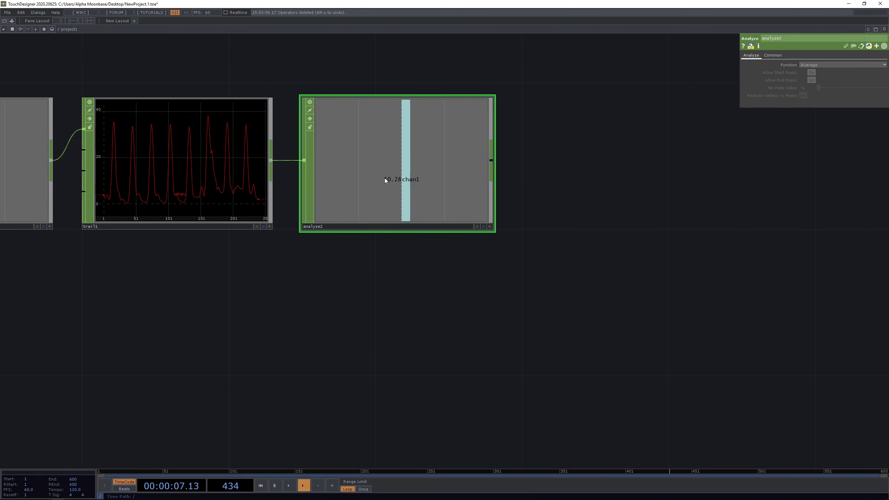
{"action": "scroll", "coordinate": [389, 175], "scroll_direction": "up", "scroll_amount": 2}
{"action": "left_click_drag", "start_coordinate": [352, 315], "coordinate": [528, 306]}
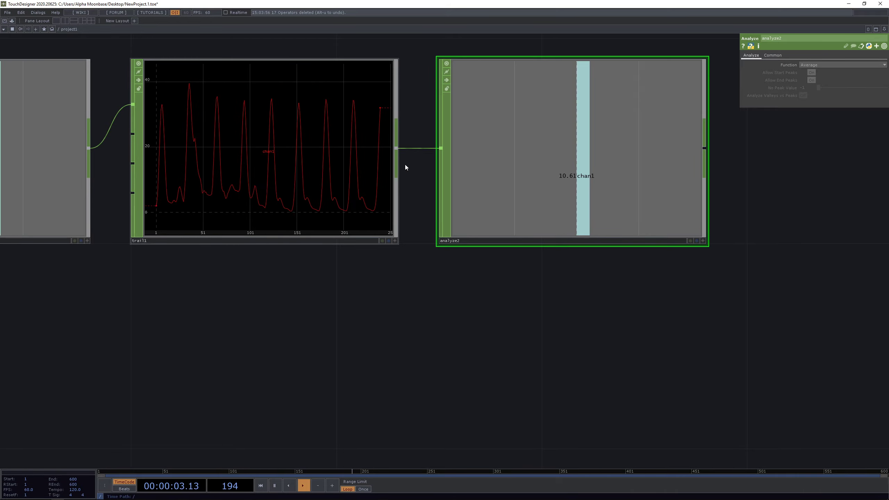
{"action": "left_click_drag", "start_coordinate": [546, 307], "coordinate": [326, 307]}
{"action": "scroll", "coordinate": [462, 272], "scroll_direction": "down", "scroll_amount": 3}
{"action": "scroll", "coordinate": [433, 253], "scroll_direction": "up", "scroll_amount": 1}
{"action": "scroll", "coordinate": [432, 253], "scroll_direction": "up", "scroll_amount": 1}
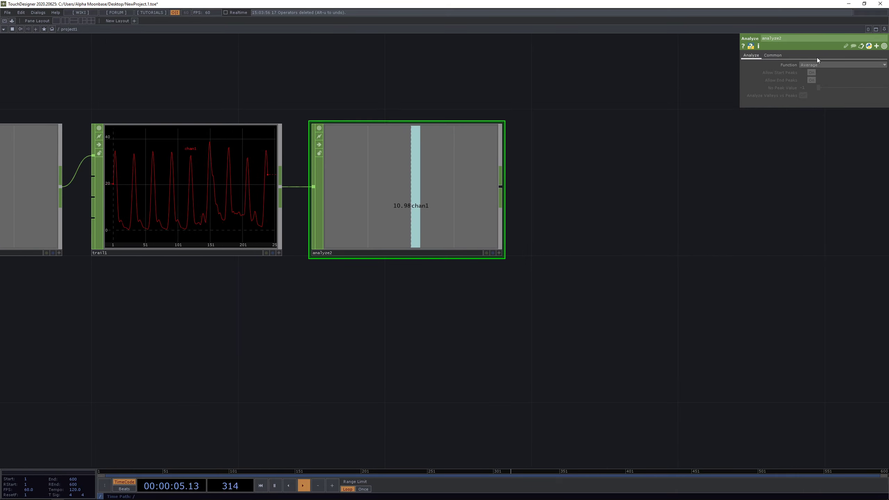
- Set analyze2's Function to Maximum so it reports the trail's peak, about 39.36
{"action": "left_click", "coordinate": [817, 64]}
{"action": "left_click", "coordinate": [818, 86]}
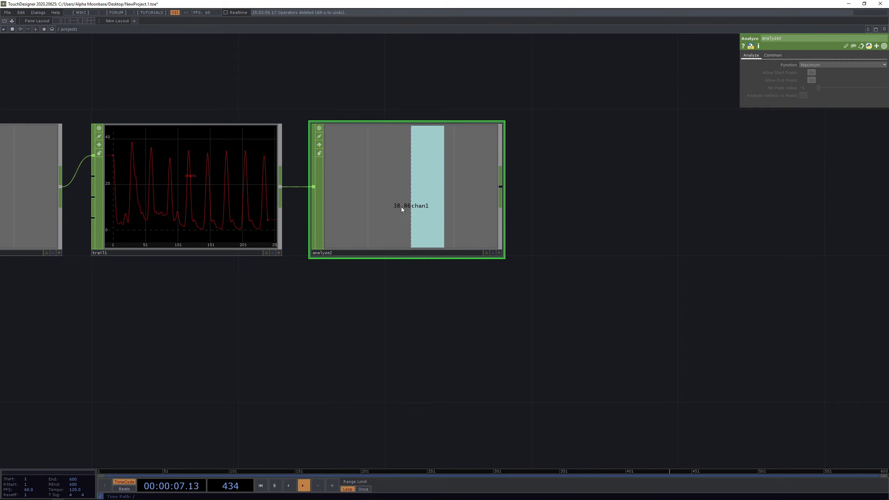
{"action": "scroll", "coordinate": [401, 207], "scroll_direction": "up", "scroll_amount": 3}
{"action": "left_click_drag", "start_coordinate": [417, 325], "coordinate": [516, 319]}
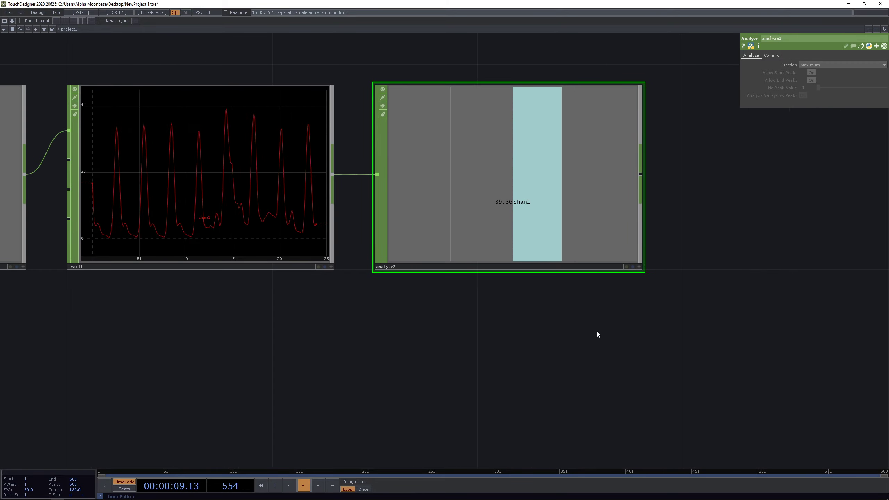
{"action": "left_click_drag", "start_coordinate": [597, 332], "coordinate": [387, 310]}
{"action": "key", "text": "Tab"}
- Add a Math CHOP, math2, after analyze2
{"action": "type", "text": "m"}
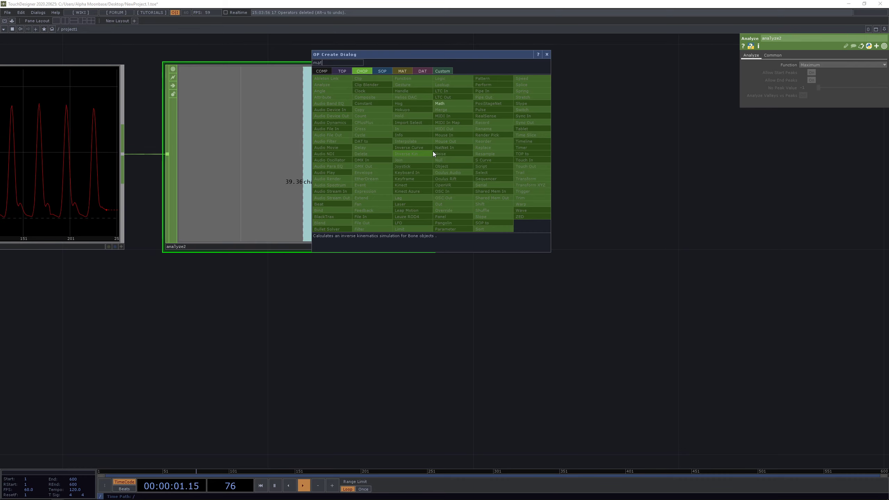
{"action": "left_click", "coordinate": [455, 103]}
{"action": "left_click", "coordinate": [586, 161]}
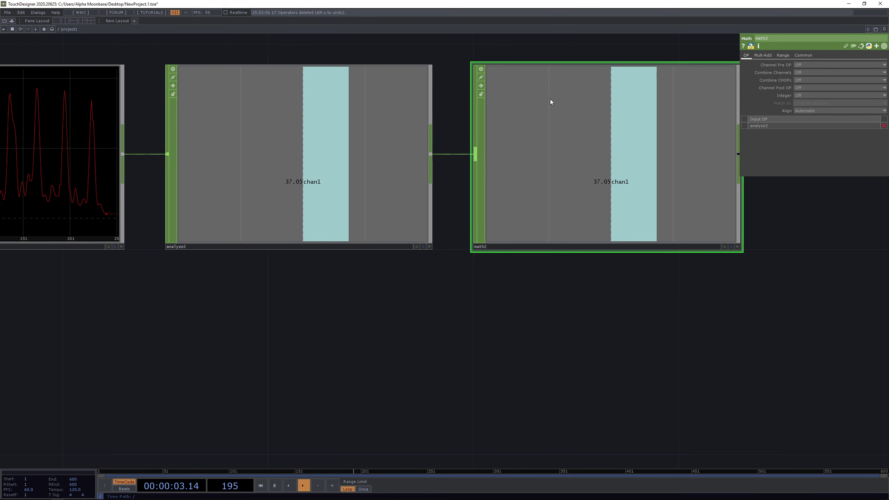
{"action": "scroll", "coordinate": [557, 102], "scroll_direction": "down", "scroll_amount": 4}
{"action": "scroll", "coordinate": [695, 137], "scroll_direction": "up", "scroll_amount": 2}
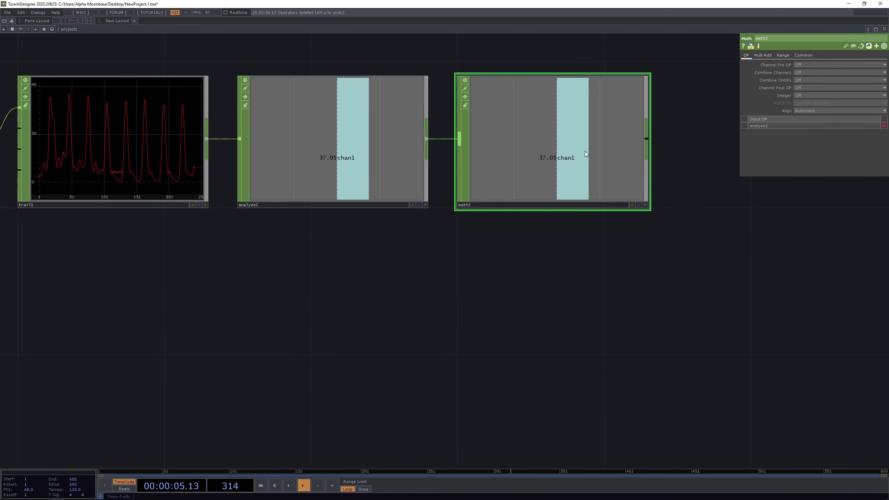
- Set math2's Multiply to 0.5, halving analyze2's peak
{"action": "left_click", "coordinate": [766, 56]}
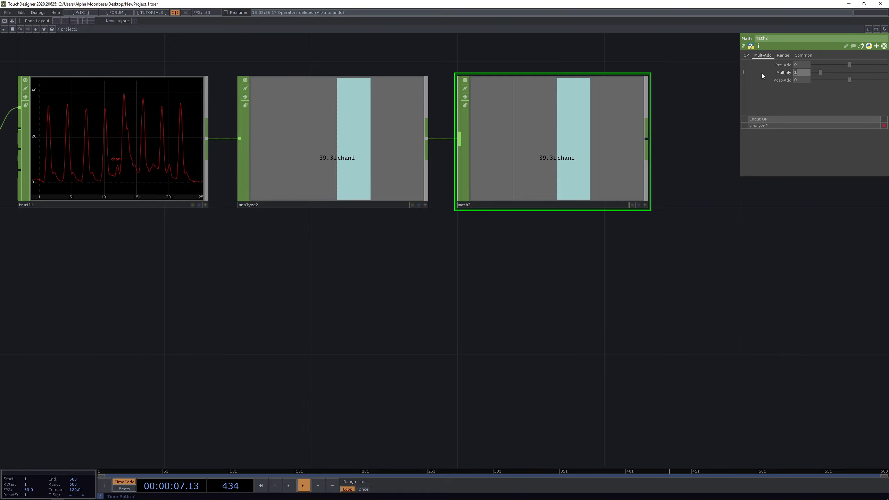
{"action": "type", "text": ".5"}
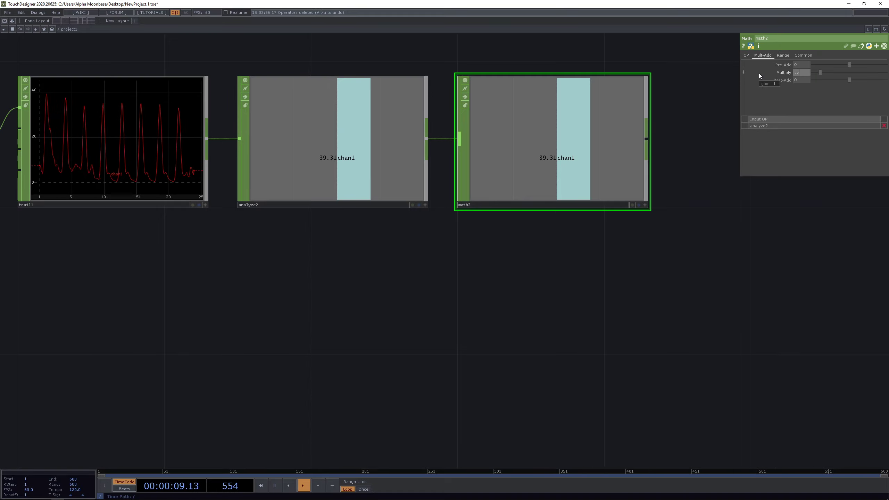
{"action": "key", "text": "Return"}
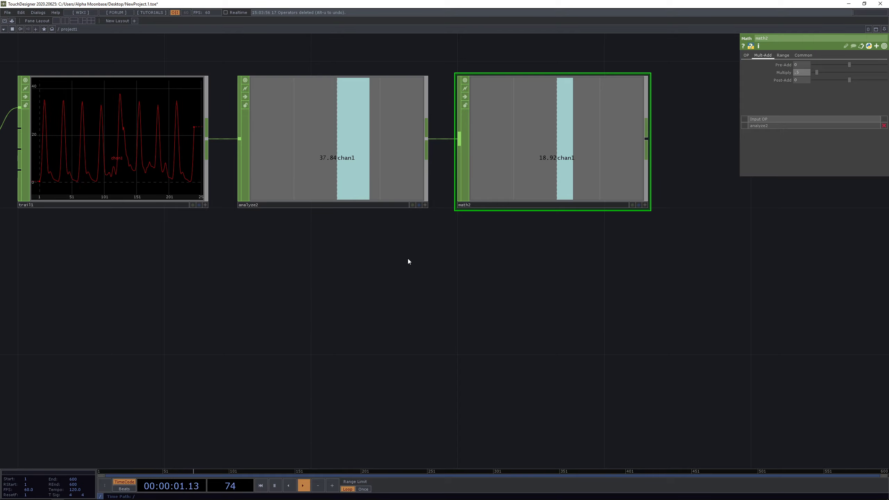
- Move trail1 below the main node row, right of analyze1
{"action": "scroll", "coordinate": [408, 261], "scroll_direction": "down", "scroll_amount": 3}
{"action": "left_click_drag", "start_coordinate": [377, 276], "coordinate": [357, 324]}
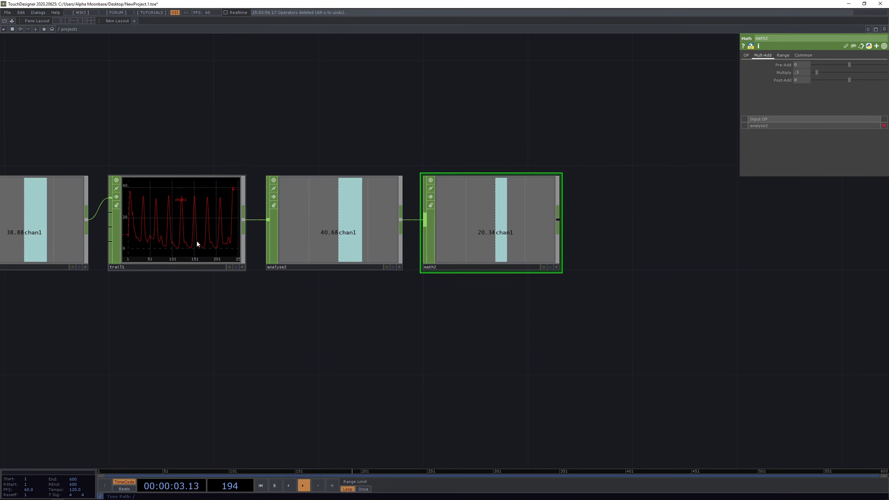
{"action": "left_click_drag", "start_coordinate": [196, 243], "coordinate": [170, 347]}
{"action": "left_click_drag", "start_coordinate": [322, 370], "coordinate": [322, 329]}
{"action": "left_click_drag", "start_coordinate": [128, 274], "coordinate": [136, 298]}
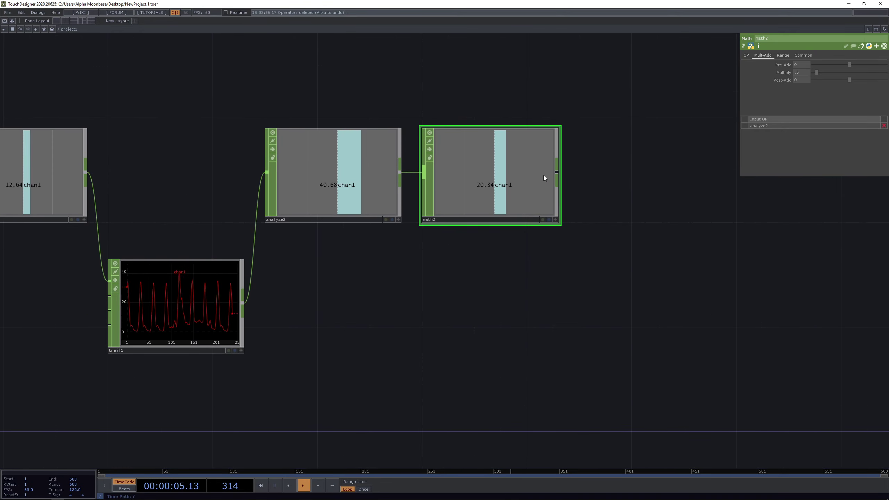
- Add a Trail CHOP, trail2, after math2 and rearrange trail1 and trail2
{"action": "right_click", "coordinate": [557, 173]}
{"action": "type", "text": "trail"}
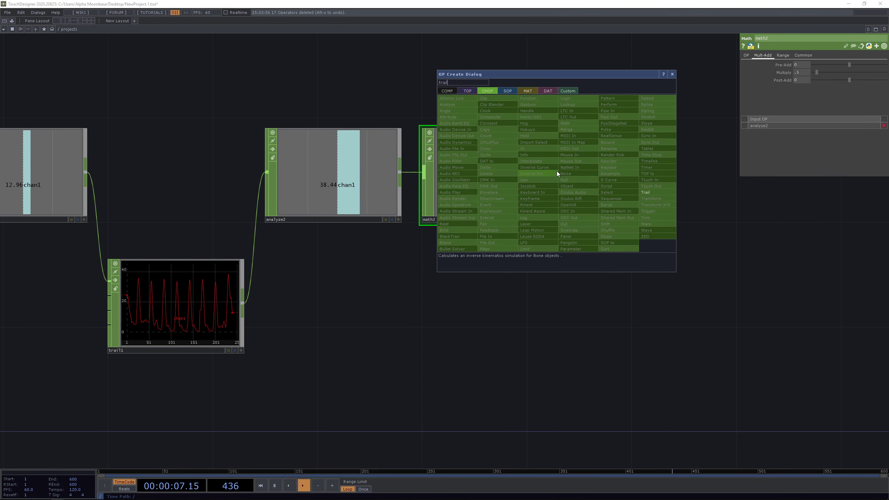
{"action": "left_click", "coordinate": [655, 193]}
{"action": "left_click", "coordinate": [663, 214]}
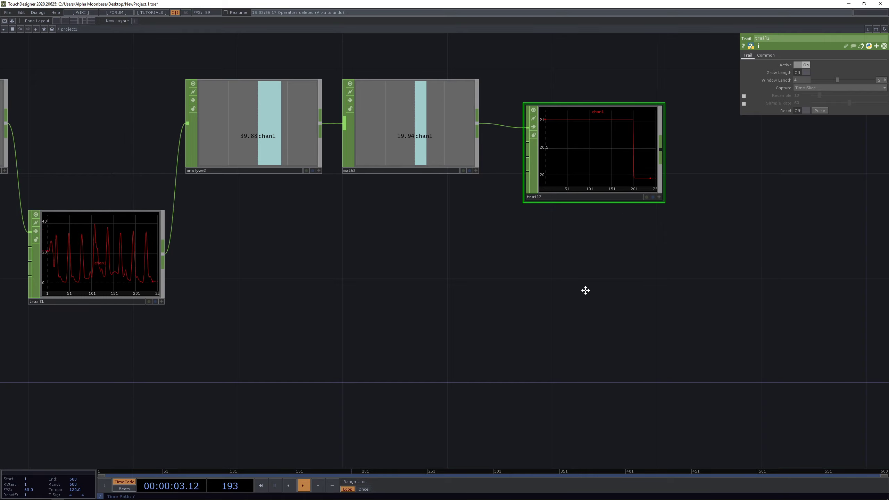
{"action": "left_click_drag", "start_coordinate": [585, 290], "coordinate": [545, 289]}
{"action": "scroll", "coordinate": [546, 288], "scroll_direction": "down", "scroll_amount": 3}
{"action": "left_click_drag", "start_coordinate": [233, 279], "coordinate": [327, 353]}
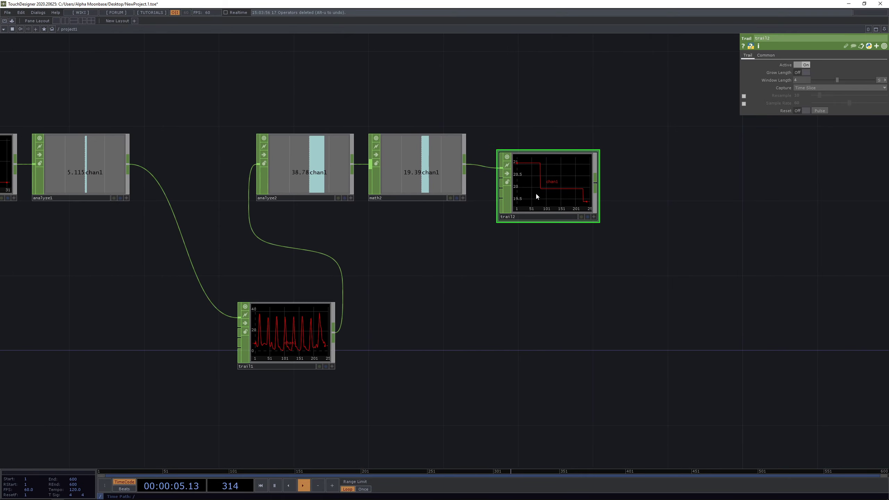
{"action": "left_click_drag", "start_coordinate": [536, 192], "coordinate": [423, 304]}
- Add a Merge CHOP, merge1, combining trail2 and trail1
{"action": "left_click", "coordinate": [483, 296]}
{"action": "type", "text": "n"}
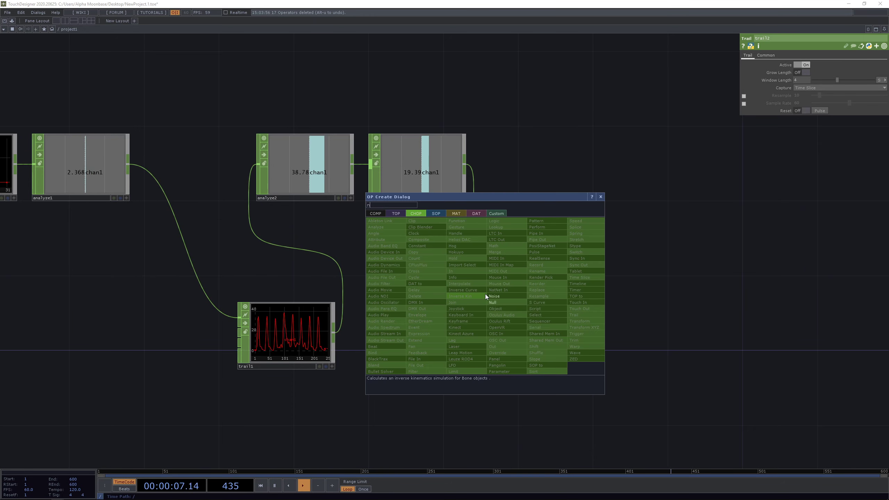
{"action": "type", "text": "e"}
{"action": "key", "text": "BackSpace"}
{"action": "key", "text": "BackSpace"}
{"action": "type", "text": "mer"}
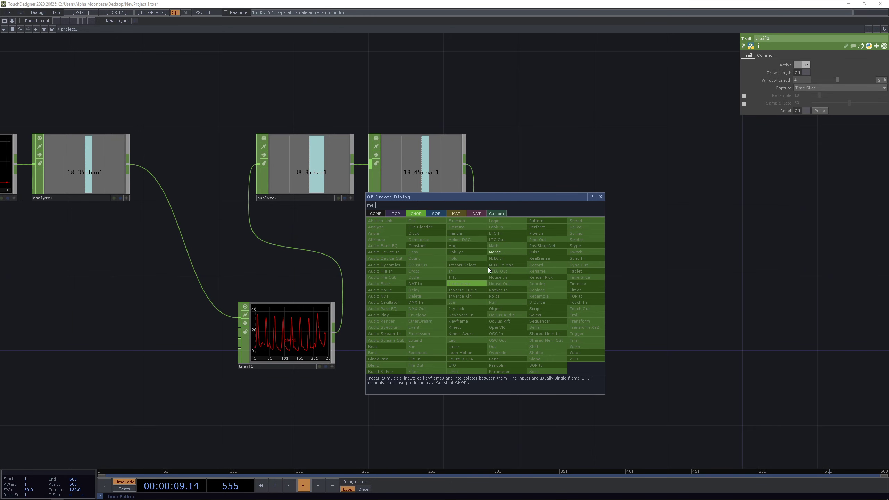
{"action": "left_click", "coordinate": [500, 252]}
{"action": "left_click", "coordinate": [591, 298]}
{"action": "left_click_drag", "start_coordinate": [435, 298], "coordinate": [529, 169]}
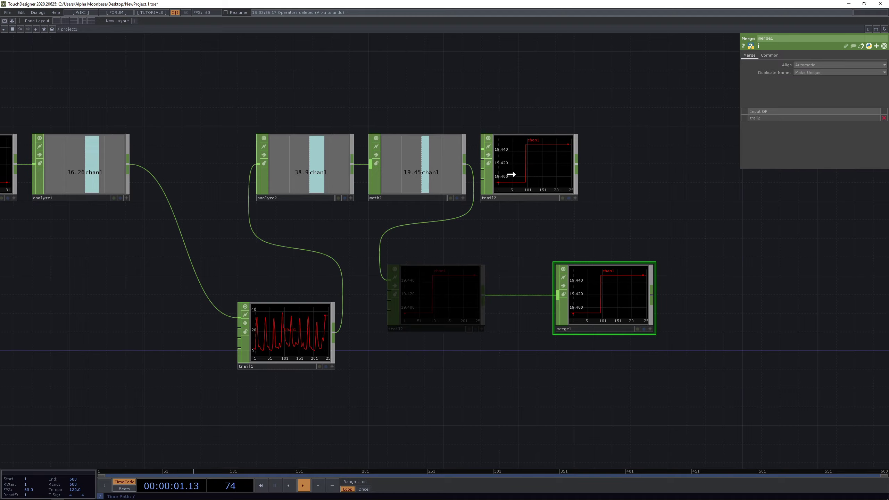
{"action": "left_click", "coordinate": [547, 305]}
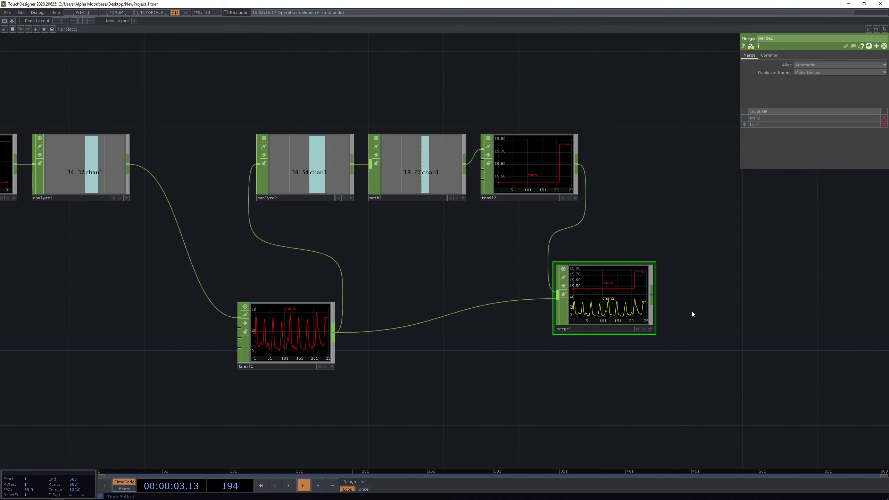
- View merge1 as All Channels in a Single Graph, then delete merge1
{"action": "scroll", "coordinate": [690, 311], "scroll_direction": "up", "scroll_amount": 6}
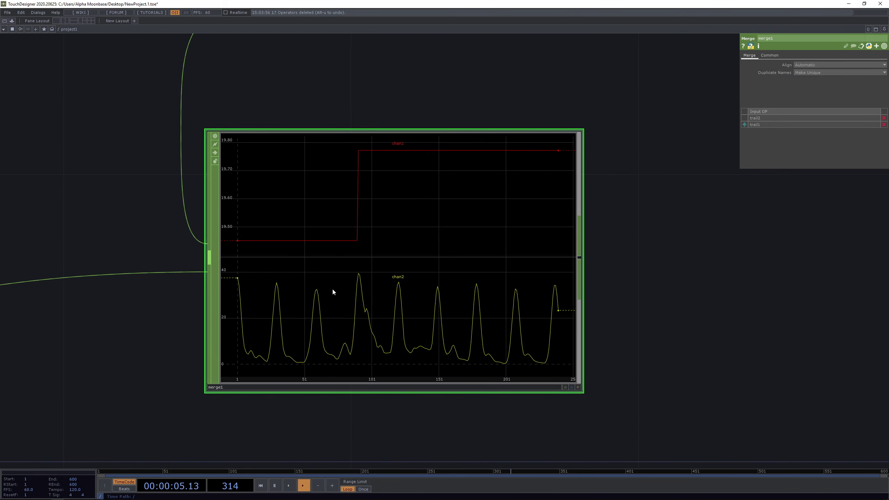
{"action": "left_click", "coordinate": [578, 386]}
{"action": "right_click", "coordinate": [449, 268]}
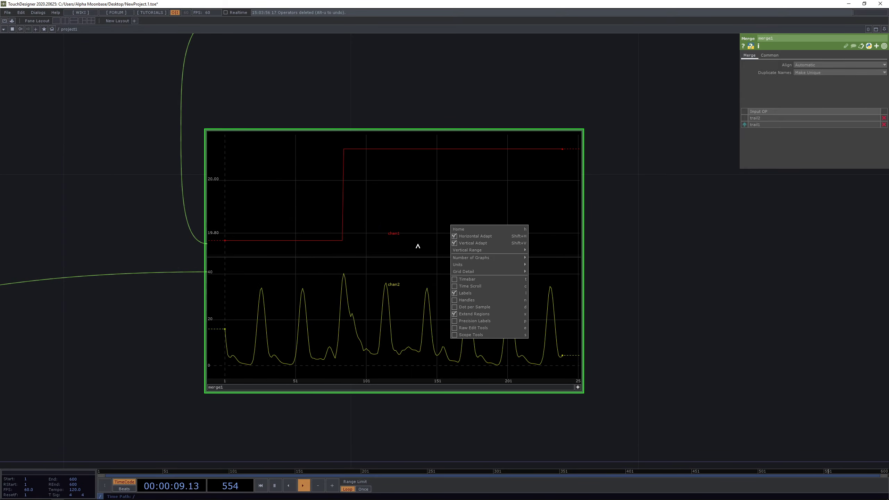
{"action": "mouse_move", "coordinate": [469, 258]}
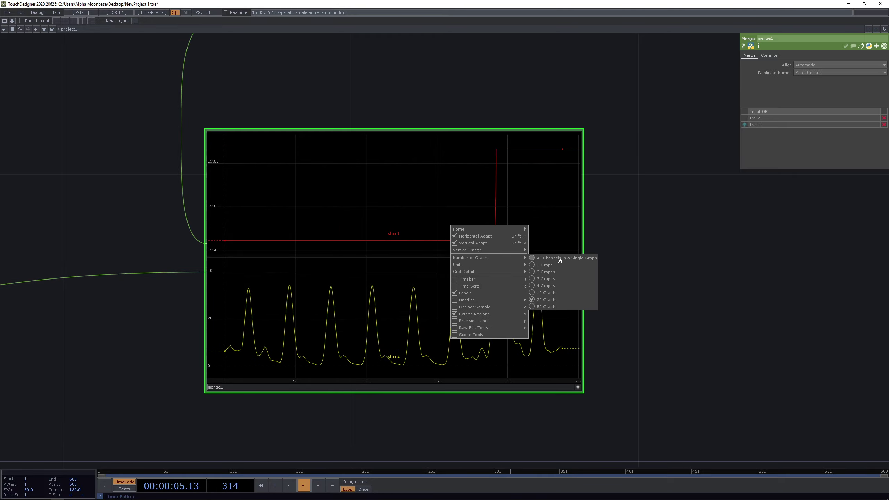
{"action": "left_click", "coordinate": [560, 258]}
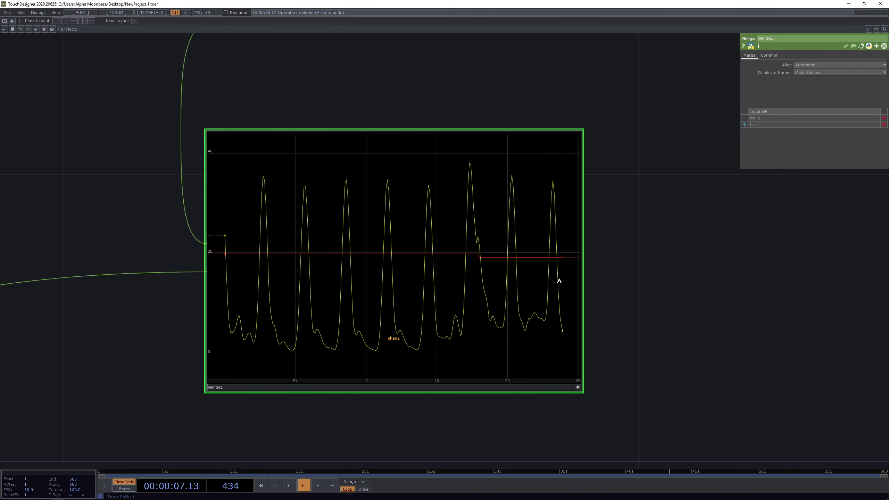
{"action": "scroll", "coordinate": [706, 265], "scroll_direction": "down", "scroll_amount": 4}
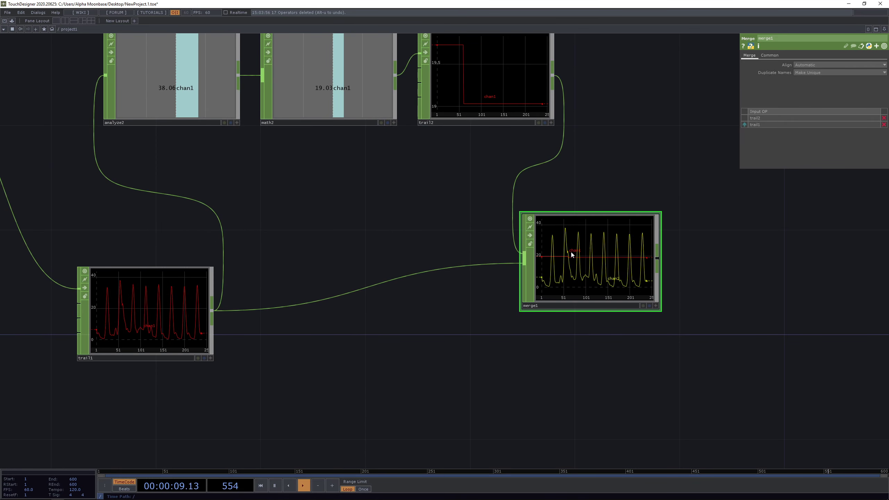
{"action": "key", "text": "Delete"}
- Put trail1 back in the row between analyze1 and analyze2 and delete trail2
{"action": "scroll", "coordinate": [572, 254], "scroll_direction": "down", "scroll_amount": 4}
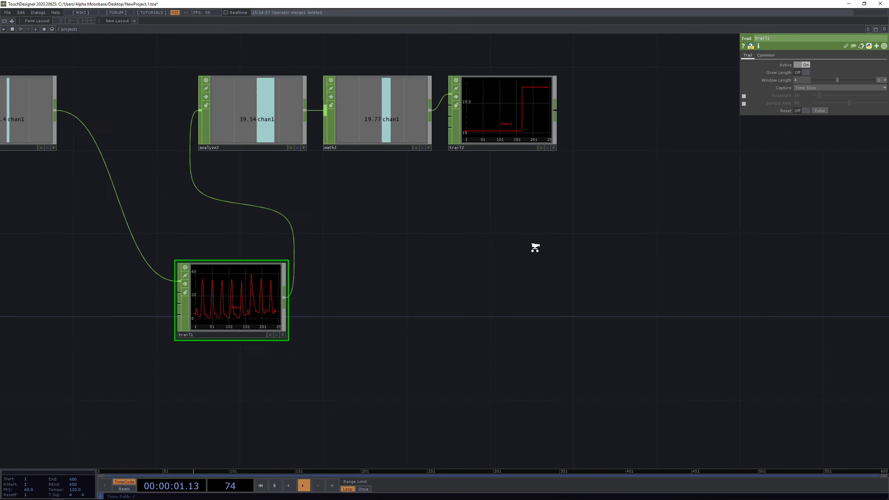
{"action": "left_click_drag", "start_coordinate": [339, 282], "coordinate": [272, 162]}
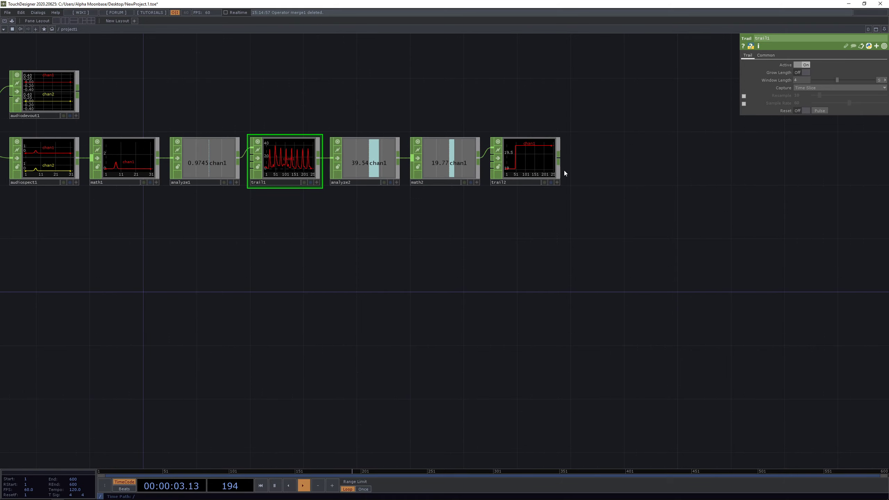
{"action": "key", "text": "Delete"}
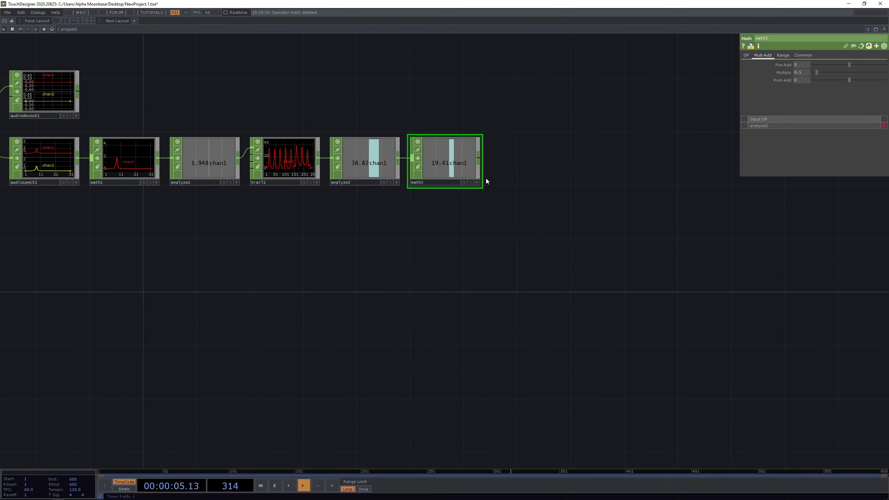
- Shift math2 right and add a Null CHOP, null1, after math2's output
{"action": "scroll", "coordinate": [486, 177], "scroll_direction": "up", "scroll_amount": 2}
{"action": "left_click_drag", "start_coordinate": [349, 299], "coordinate": [358, 287]}
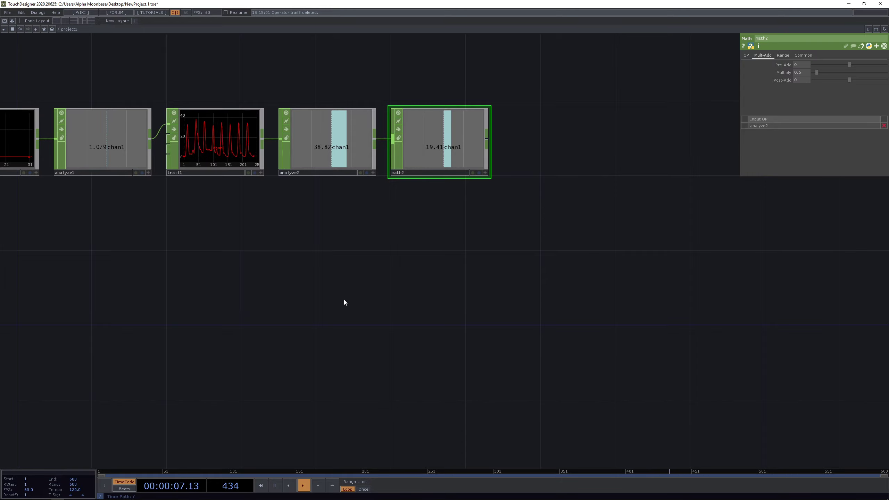
{"action": "left_click_drag", "start_coordinate": [389, 290], "coordinate": [364, 327]}
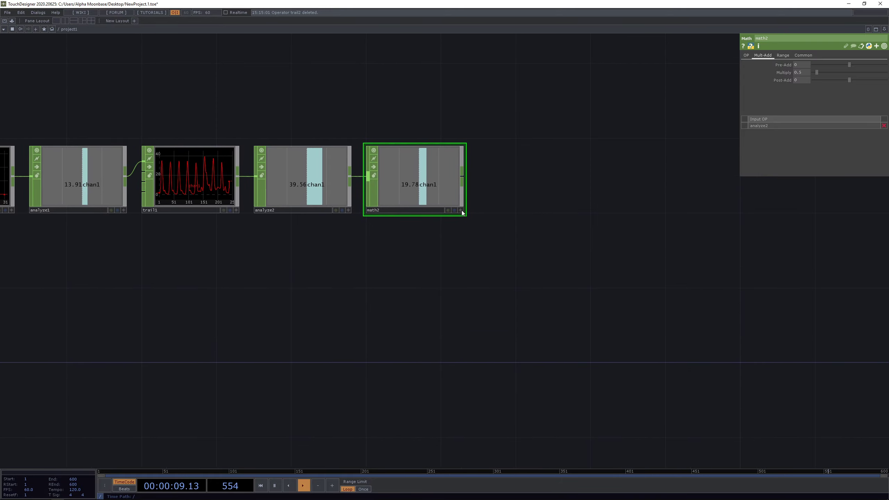
{"action": "left_click_drag", "start_coordinate": [461, 212], "coordinate": [499, 213]}
{"action": "right_click", "coordinate": [500, 176]}
{"action": "type", "text": "nu"}
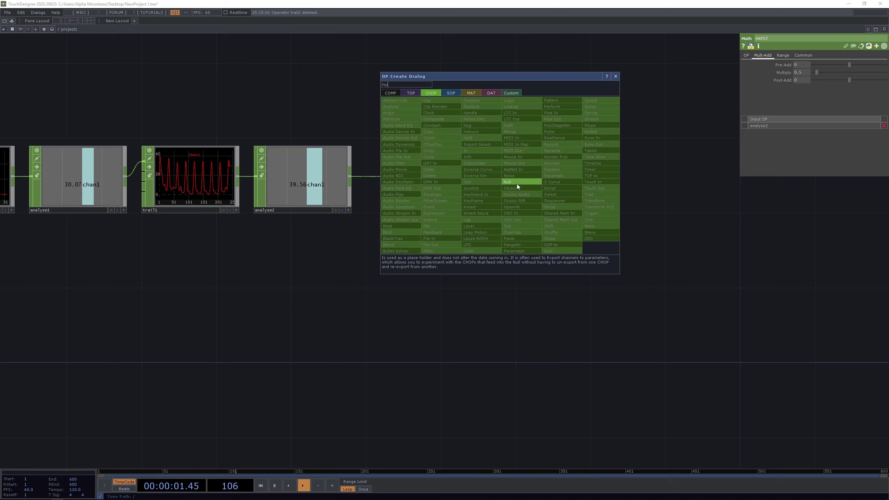
{"action": "left_click", "coordinate": [517, 182]}
{"action": "left_click", "coordinate": [567, 182]}
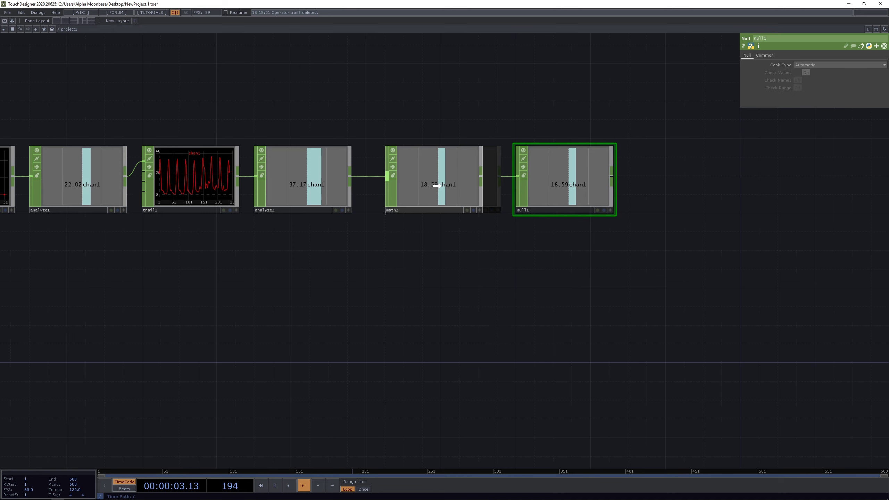
- Space out the row by moving analyze2 and trail1 to the right
{"action": "left_click_drag", "start_coordinate": [293, 195], "coordinate": [322, 187]}
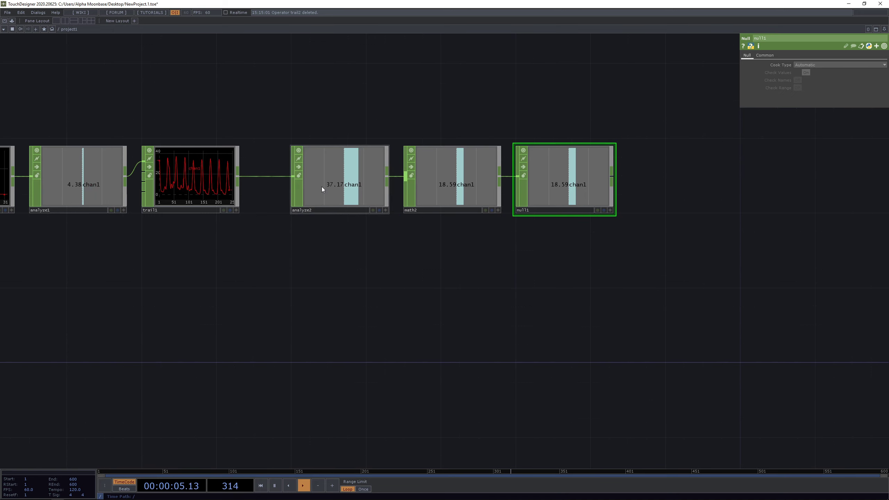
{"action": "left_click_drag", "start_coordinate": [186, 185], "coordinate": [222, 184]}
{"action": "left_click_drag", "start_coordinate": [314, 356], "coordinate": [327, 297]}
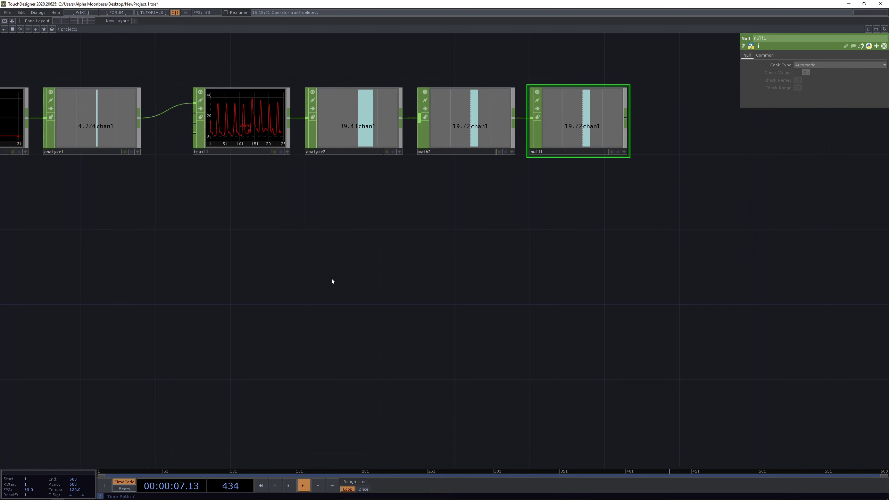
{"action": "key", "text": "Tab"}
- Add a Trigger CHOP, trigger1, below the chain, fed by analyze1's output
{"action": "type", "text": "trig"}
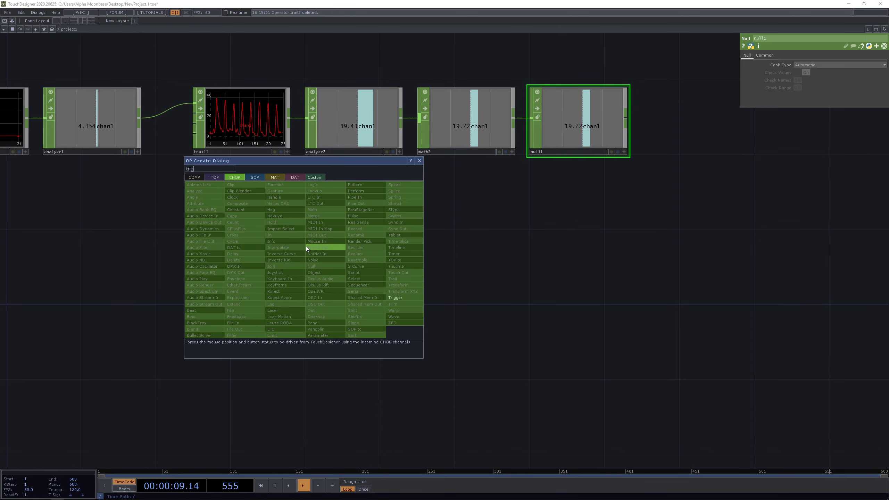
{"action": "left_click", "coordinate": [390, 298]}
{"action": "left_click", "coordinate": [353, 243]}
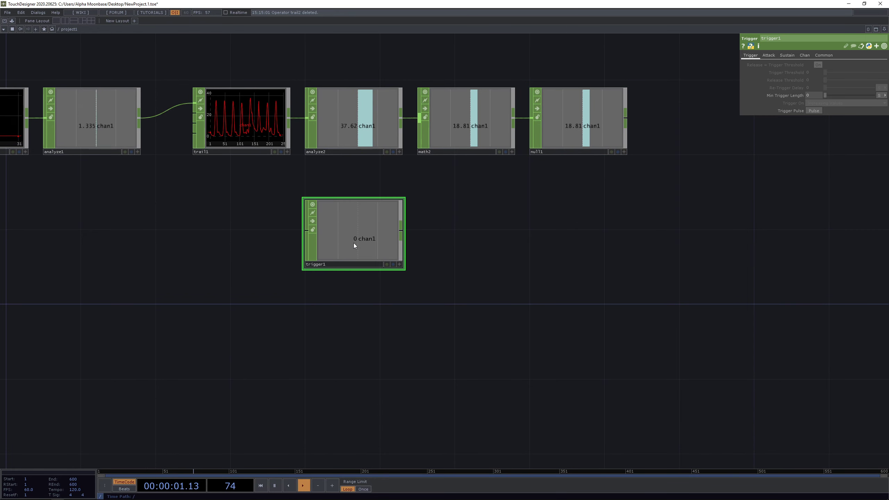
{"action": "left_click_drag", "start_coordinate": [217, 243], "coordinate": [250, 231]}
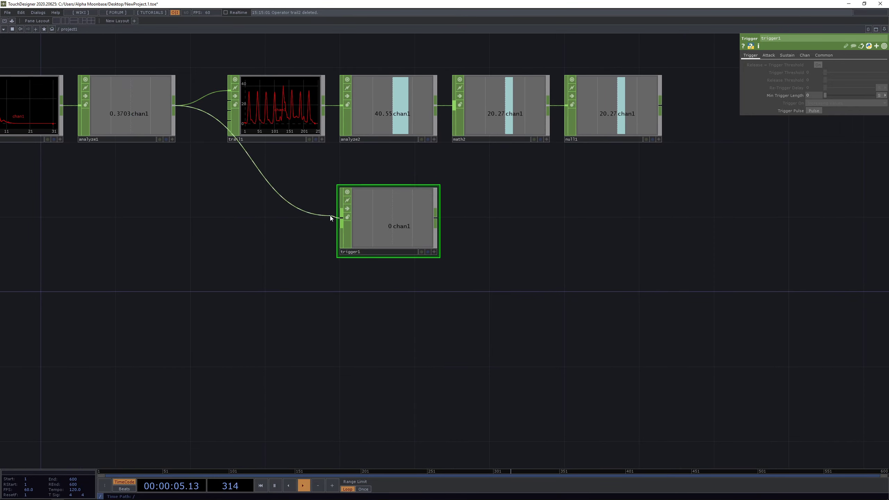
{"action": "left_click_drag", "start_coordinate": [377, 209], "coordinate": [284, 207]}
{"action": "left_click", "coordinate": [146, 118]}
- Select trigger1 to view its parameters
{"action": "left_click_drag", "start_coordinate": [378, 233], "coordinate": [702, 248]}
{"action": "scroll", "coordinate": [277, 128], "scroll_direction": "up", "scroll_amount": 4}
{"action": "scroll", "coordinate": [277, 128], "scroll_direction": "up", "scroll_amount": 3}
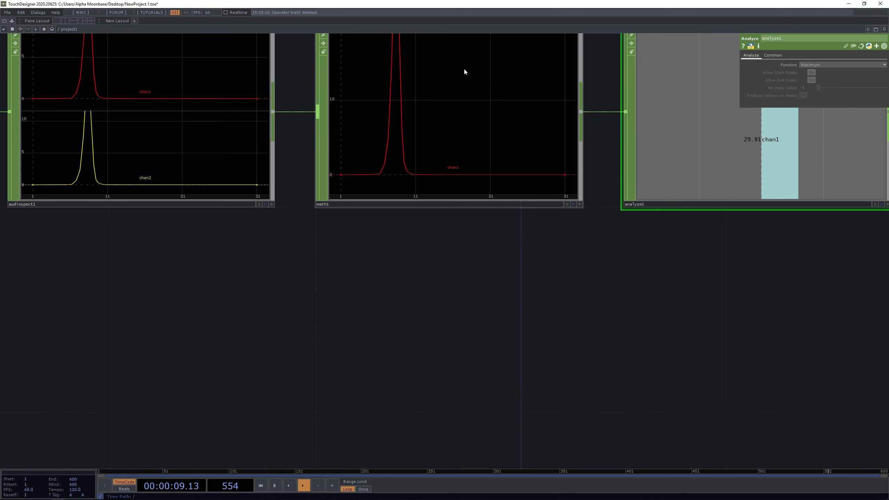
{"action": "scroll", "coordinate": [361, 155], "scroll_direction": "down", "scroll_amount": 5}
{"action": "scroll", "coordinate": [398, 122], "scroll_direction": "up", "scroll_amount": 4}
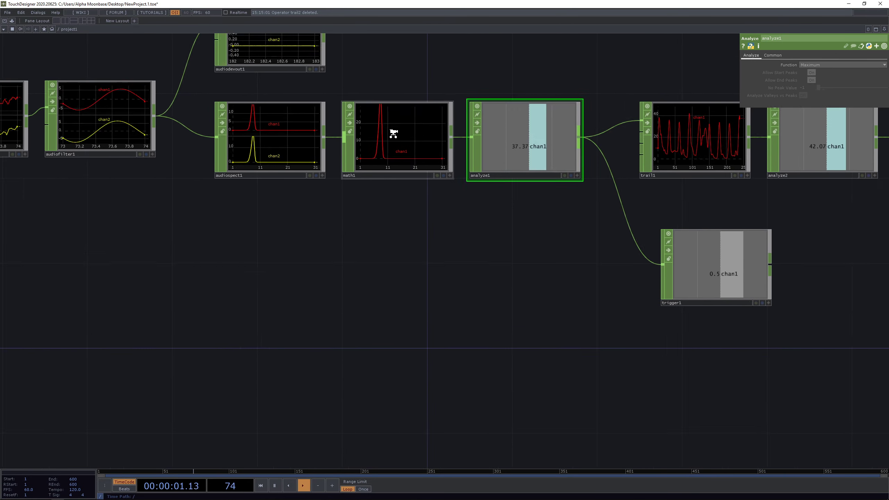
{"action": "left_click_drag", "start_coordinate": [466, 224], "coordinate": [119, 204]}
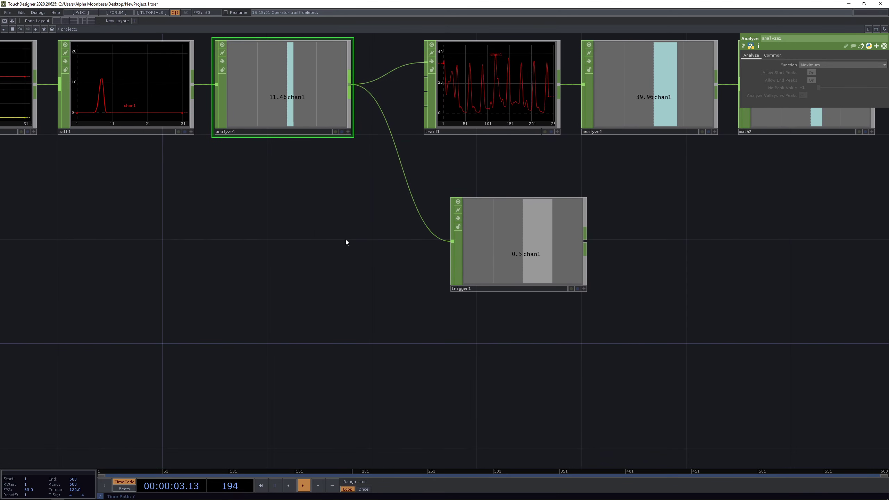
{"action": "left_click", "coordinate": [525, 269]}
- Drop null1's channel onto trigger1's Trigger Threshold parameter
{"action": "scroll", "coordinate": [660, 265], "scroll_direction": "up", "scroll_amount": 5}
{"action": "left_click_drag", "start_coordinate": [660, 266], "coordinate": [519, 249]}
{"action": "scroll", "coordinate": [520, 249], "scroll_direction": "down", "scroll_amount": 3}
{"action": "scroll", "coordinate": [520, 249], "scroll_direction": "down", "scroll_amount": 2}
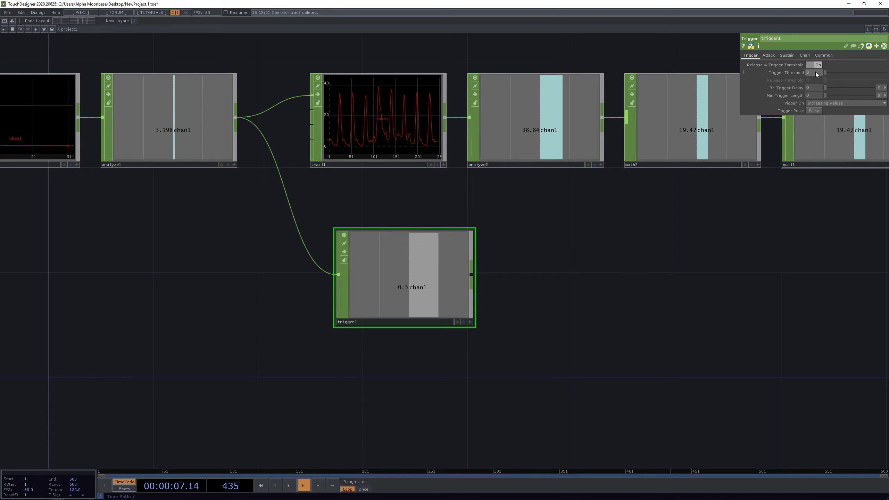
{"action": "left_click_drag", "start_coordinate": [727, 256], "coordinate": [676, 234]}
{"action": "scroll", "coordinate": [762, 197], "scroll_direction": "down", "scroll_amount": 2}
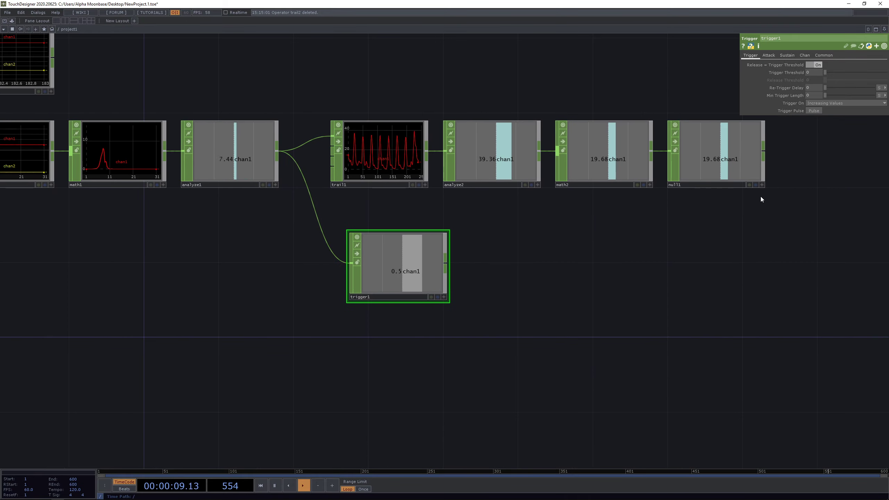
{"action": "scroll", "coordinate": [749, 179], "scroll_direction": "up", "scroll_amount": 2}
{"action": "left_click", "coordinate": [760, 181]}
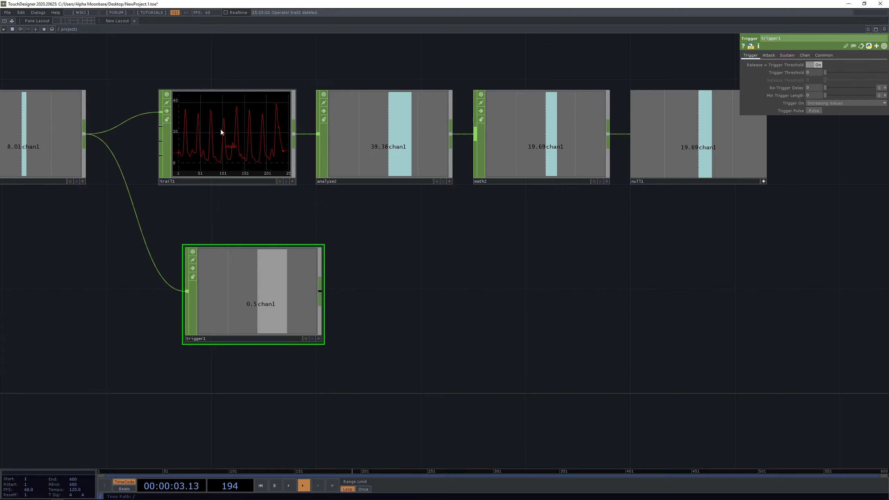
{"action": "left_click_drag", "start_coordinate": [698, 143], "coordinate": [811, 73]}
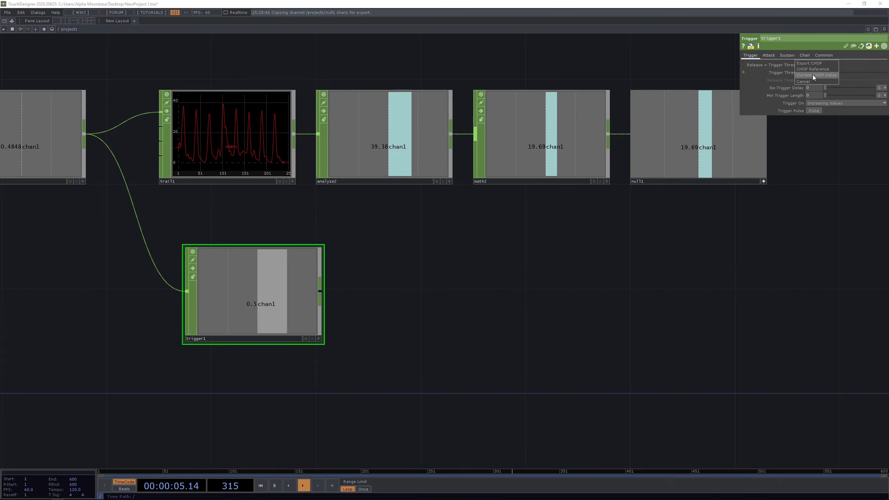
- Link the Trigger Threshold to null1 as a live CHOP Reference
{"action": "left_click", "coordinate": [812, 69]}
{"action": "left_click_drag", "start_coordinate": [344, 293], "coordinate": [530, 240]}
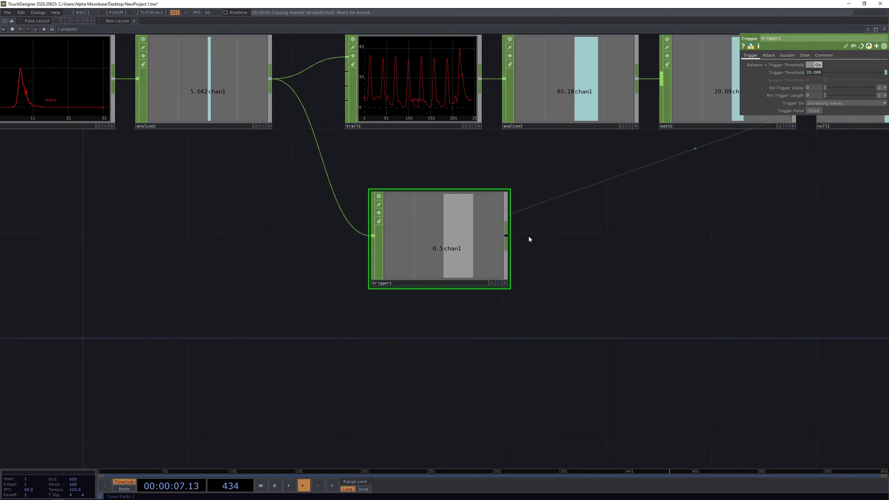
{"action": "scroll", "coordinate": [519, 242], "scroll_direction": "up", "scroll_amount": 2}
{"action": "scroll", "coordinate": [591, 253], "scroll_direction": "down", "scroll_amount": 3}
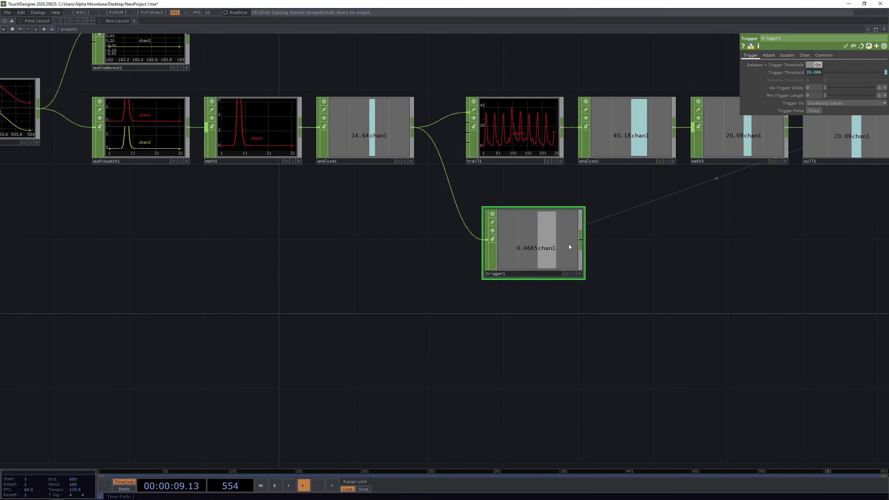
{"action": "scroll", "coordinate": [599, 246], "scroll_direction": "up", "scroll_amount": 3}
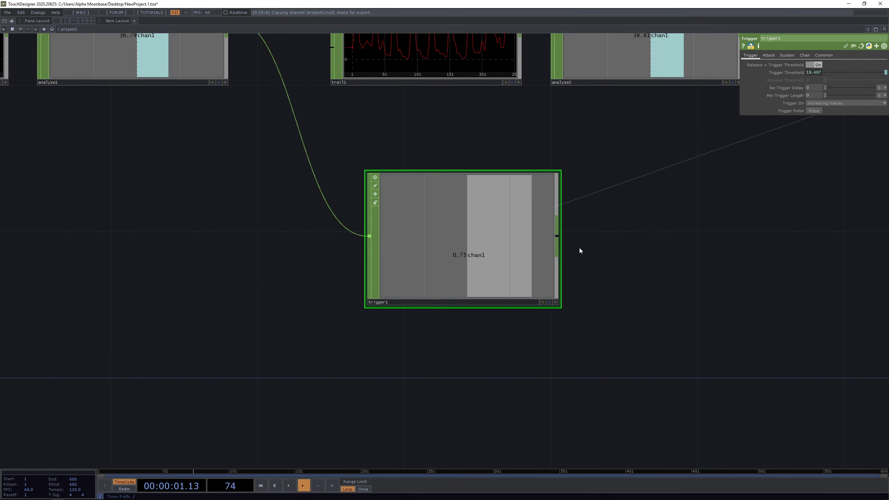
{"action": "left_click_drag", "start_coordinate": [714, 166], "coordinate": [655, 174]}
- Set trigger1's Decay Length, Sustain Level and Release Length to 0
{"action": "left_click", "coordinate": [765, 55]}
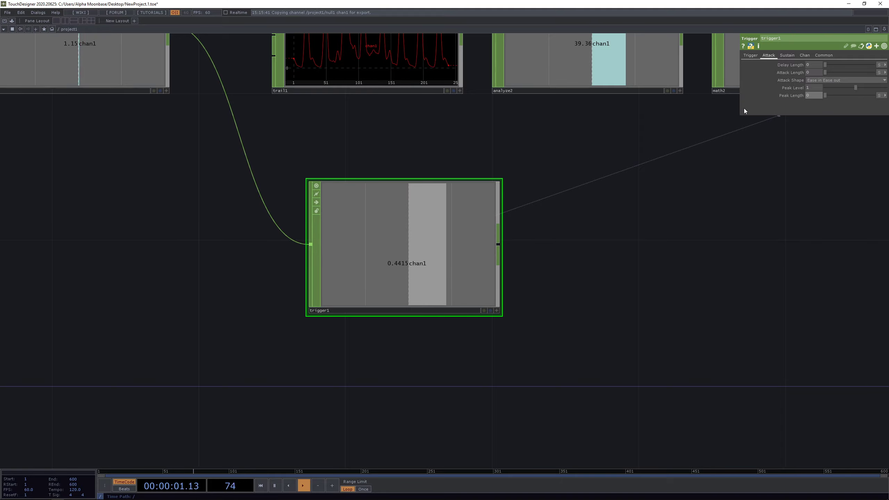
{"action": "left_click", "coordinate": [787, 55]}
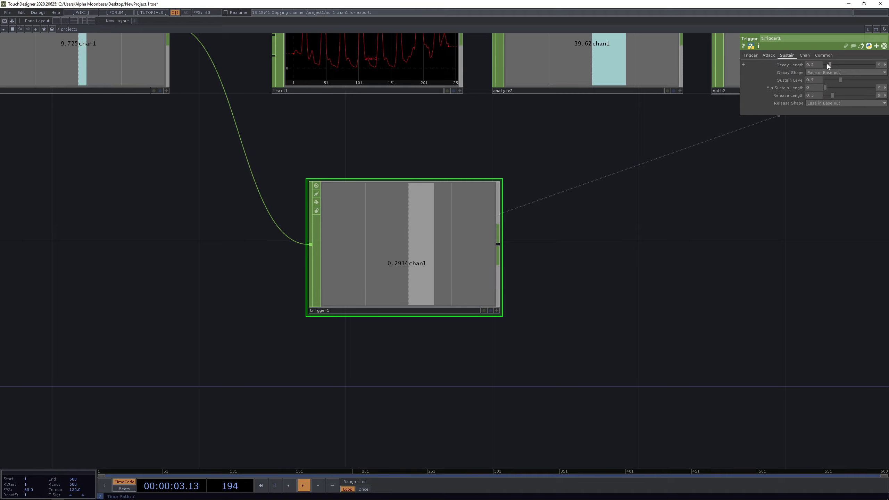
{"action": "left_click_drag", "start_coordinate": [827, 64], "coordinate": [818, 84]}
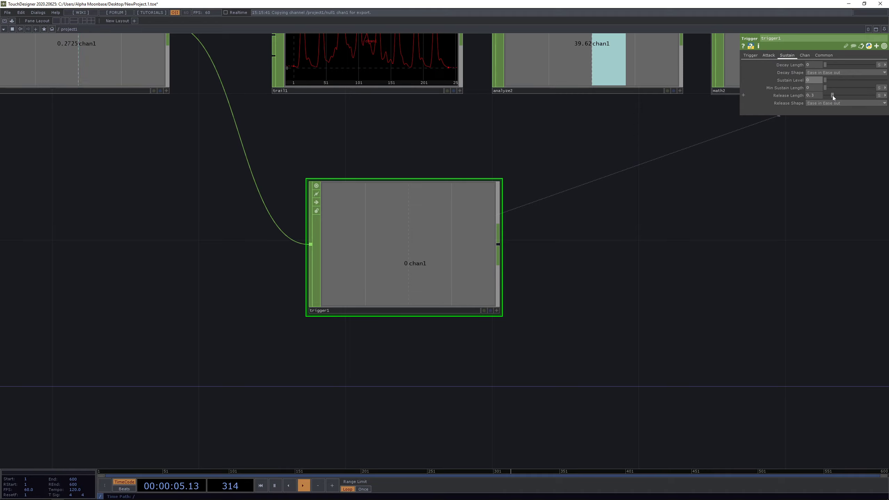
{"action": "scroll", "coordinate": [452, 297], "scroll_direction": "up", "scroll_amount": 3}
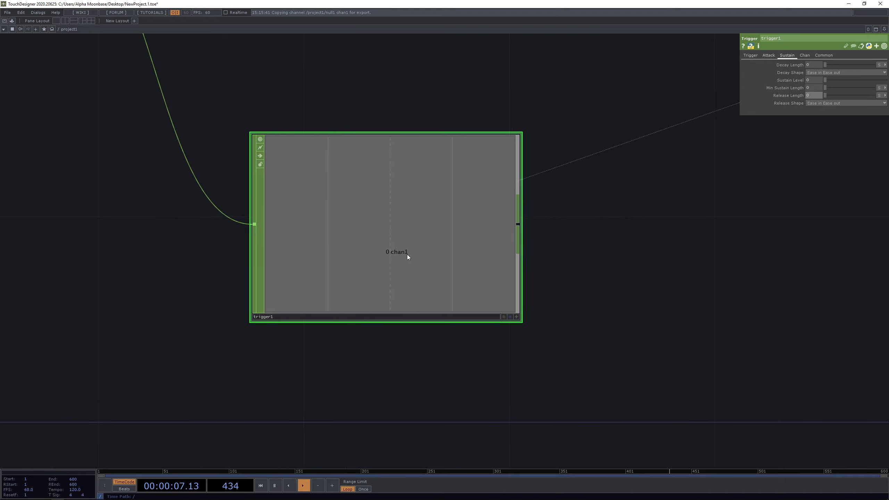
{"action": "scroll", "coordinate": [408, 254], "scroll_direction": "down", "scroll_amount": 5}
{"action": "left_click_drag", "start_coordinate": [399, 249], "coordinate": [380, 248]}
{"action": "scroll", "coordinate": [508, 272], "scroll_direction": "up", "scroll_amount": 2}
- Add a temporary Trail CHOP, trail2, fed by trigger1 to graph its pulses
{"action": "right_click", "coordinate": [397, 231]}
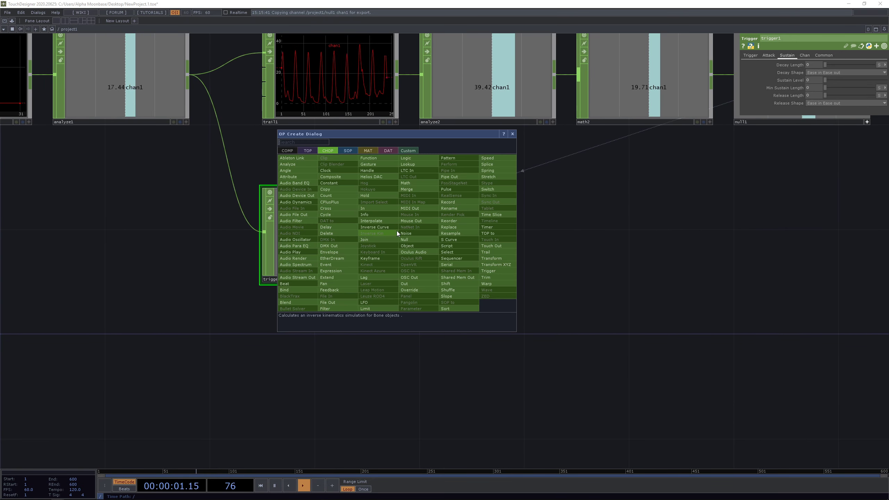
{"action": "left_click", "coordinate": [494, 252]}
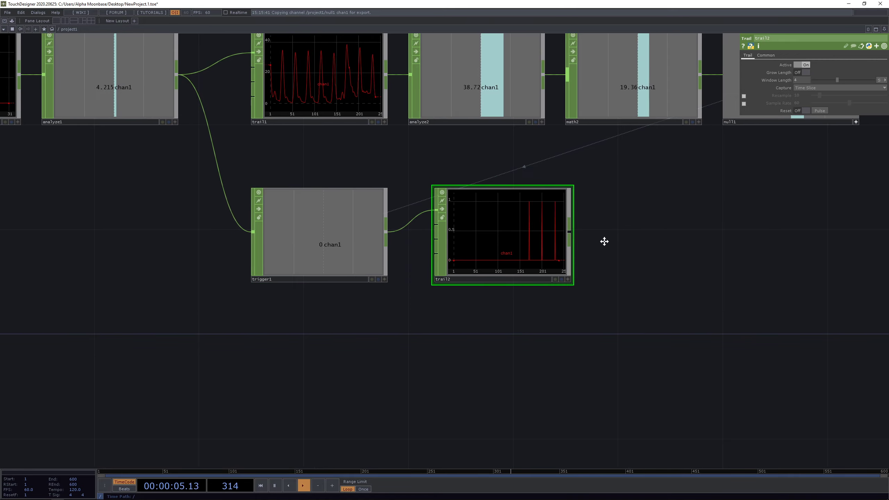
{"action": "scroll", "coordinate": [560, 242], "scroll_direction": "up", "scroll_amount": 5}
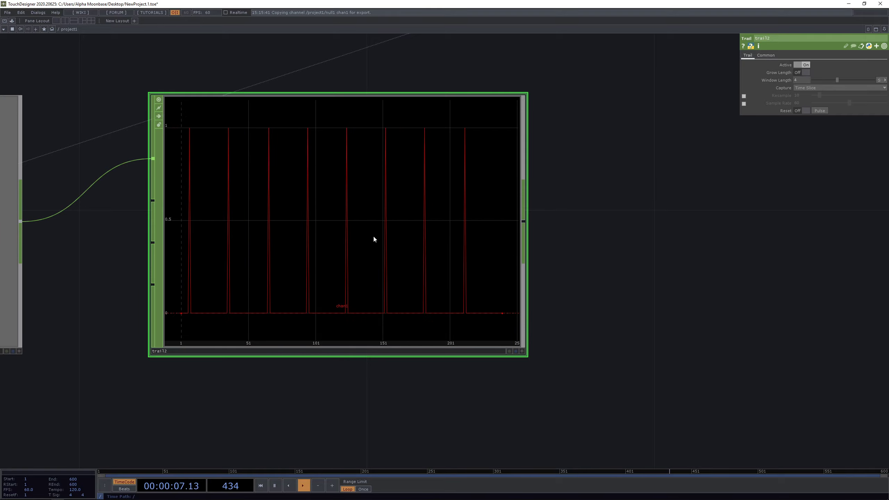
{"action": "key", "text": "Delete"}
{"action": "scroll", "coordinate": [373, 236], "scroll_direction": "down", "scroll_amount": 4}
{"action": "scroll", "coordinate": [330, 246], "scroll_direction": "down", "scroll_amount": 1}
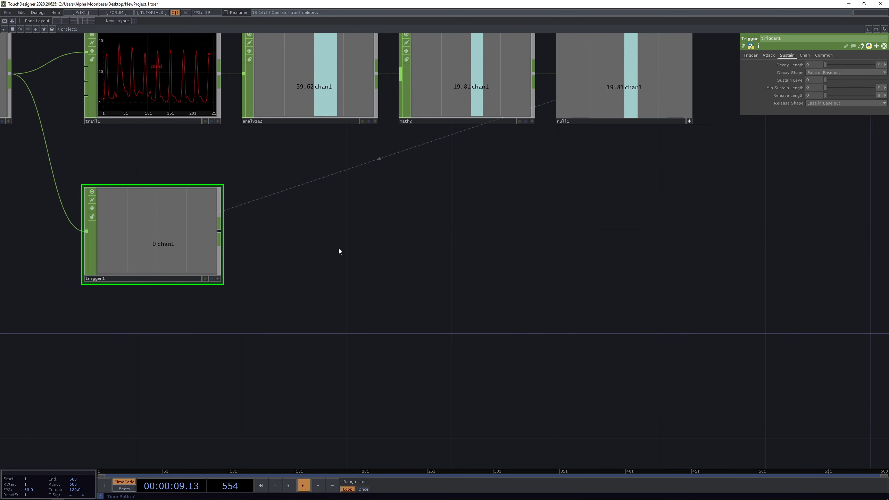
{"action": "key", "text": "ctrl+z"}
{"action": "left_click_drag", "start_coordinate": [529, 237], "coordinate": [351, 188]}
- Delete the temporary trail2 once the pulses have been checked
{"action": "scroll", "coordinate": [326, 91], "scroll_direction": "up", "scroll_amount": 3}
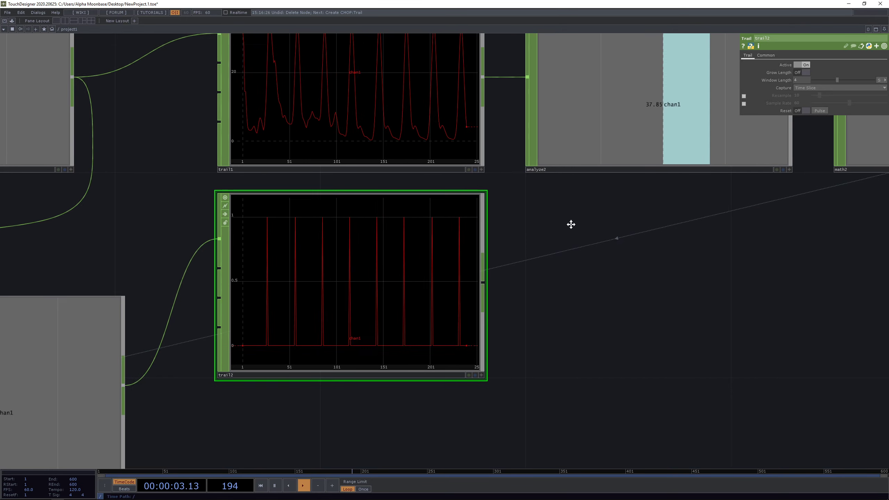
{"action": "left_click_drag", "start_coordinate": [572, 224], "coordinate": [568, 253]}
{"action": "scroll", "coordinate": [451, 202], "scroll_direction": "down", "scroll_amount": 3}
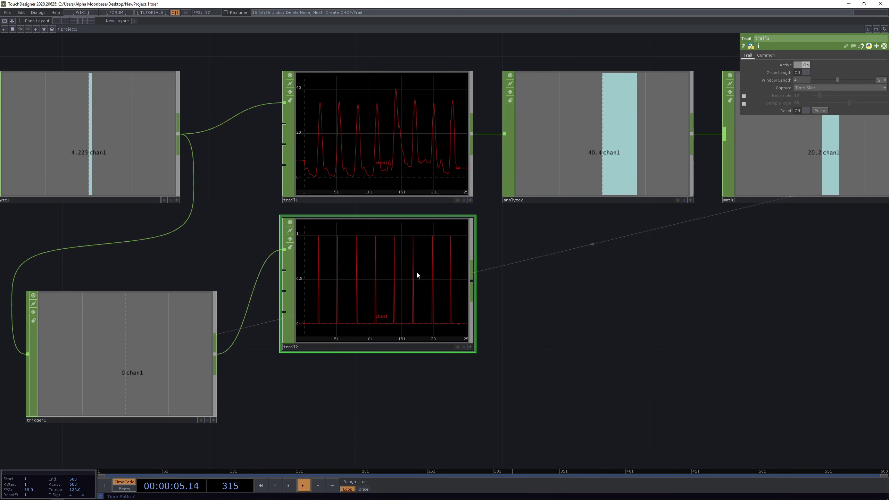
{"action": "left_click_drag", "start_coordinate": [603, 341], "coordinate": [590, 320]}
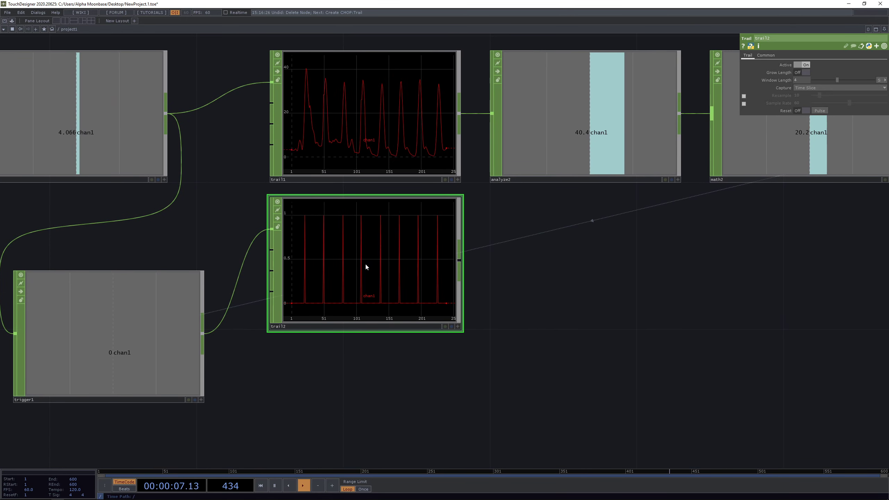
{"action": "key", "text": "Delete"}
- Move trigger1 to sit beneath trail1
{"action": "left_click_drag", "start_coordinate": [404, 371], "coordinate": [376, 318]}
{"action": "left_click_drag", "start_coordinate": [127, 296], "coordinate": [366, 293]}
{"action": "left_click_drag", "start_coordinate": [560, 283], "coordinate": [407, 232]}
{"action": "scroll", "coordinate": [373, 176], "scroll_direction": "down", "scroll_amount": 3}
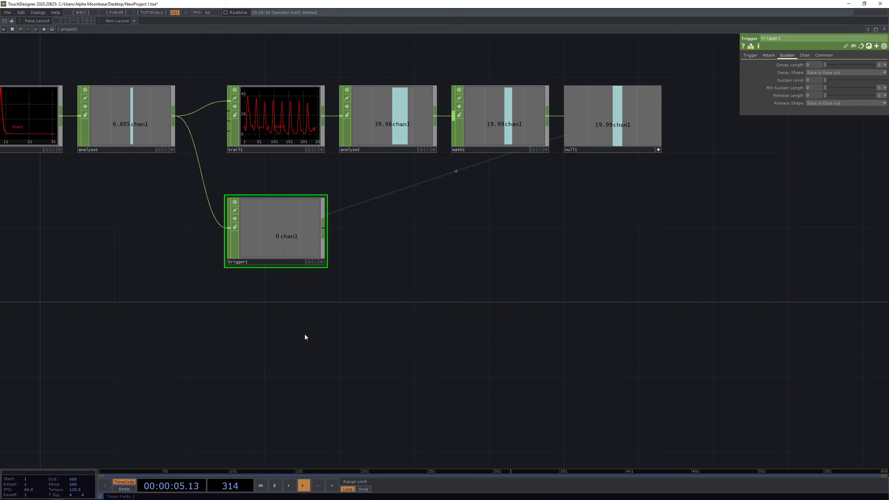
{"action": "scroll", "coordinate": [304, 334], "scroll_direction": "up", "scroll_amount": 2}
{"action": "key", "text": "Tab"}
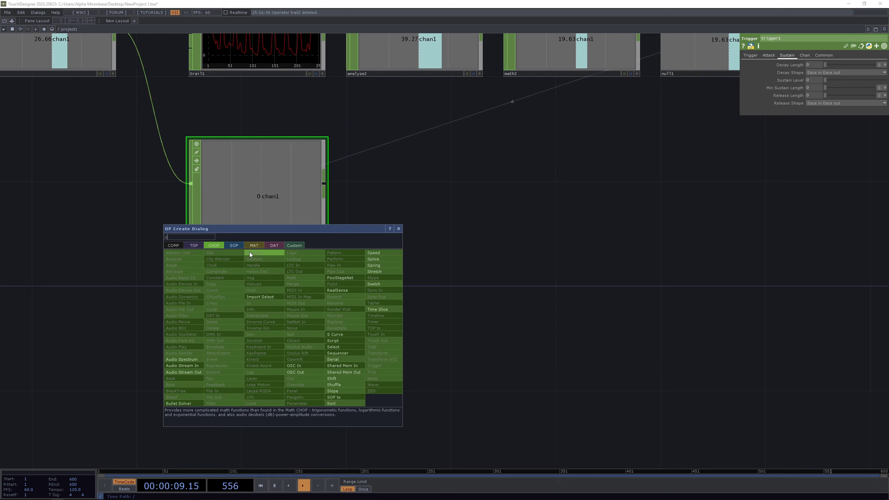
- Add a Speed CHOP, speed1, positioned beneath trigger1
{"action": "type", "text": "sp"}
{"action": "left_click", "coordinate": [381, 252]}
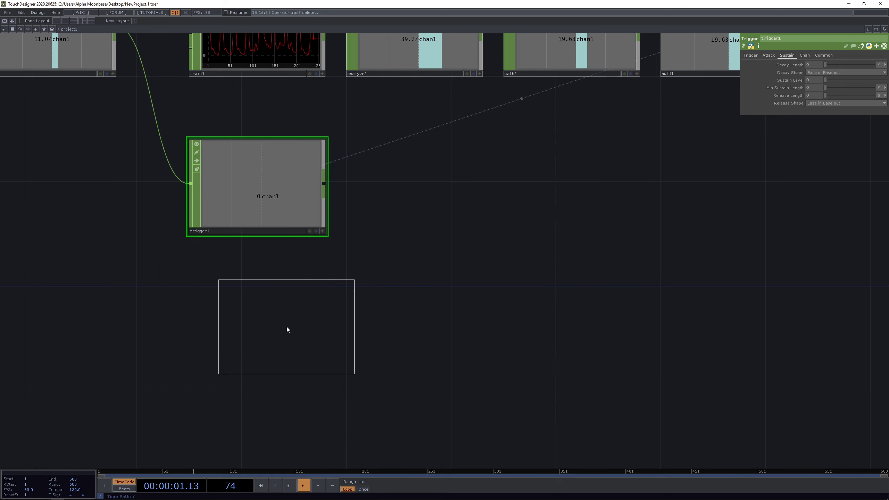
{"action": "left_click", "coordinate": [285, 321]}
{"action": "left_click_drag", "start_coordinate": [116, 321], "coordinate": [199, 265]}
{"action": "left_click_drag", "start_coordinate": [327, 255], "coordinate": [312, 254]}
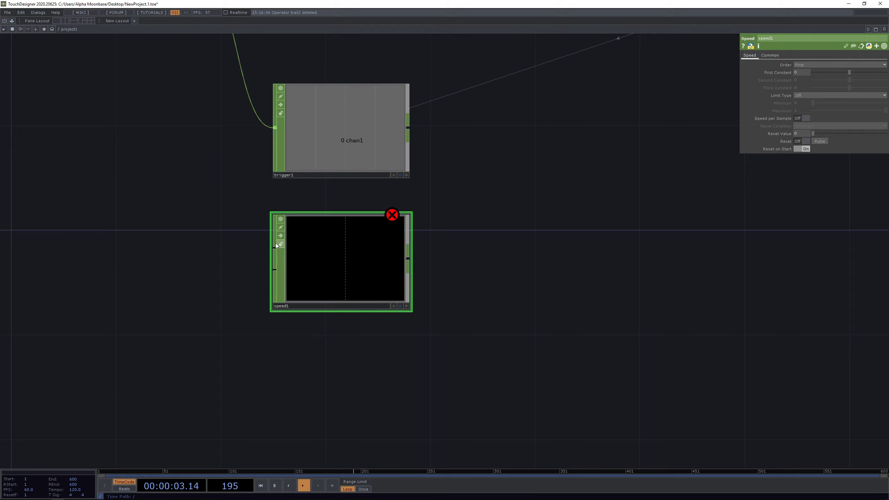
- Add constant1 feeding speed1 and set its value to 1
{"action": "key", "text": "Tab"}
{"action": "type", "text": "con"}
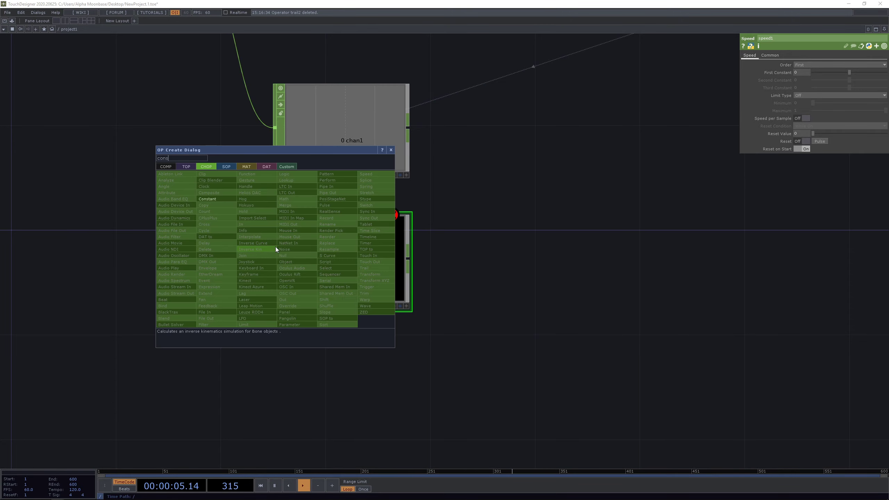
{"action": "left_click", "coordinate": [210, 199]}
{"action": "left_click", "coordinate": [169, 262]}
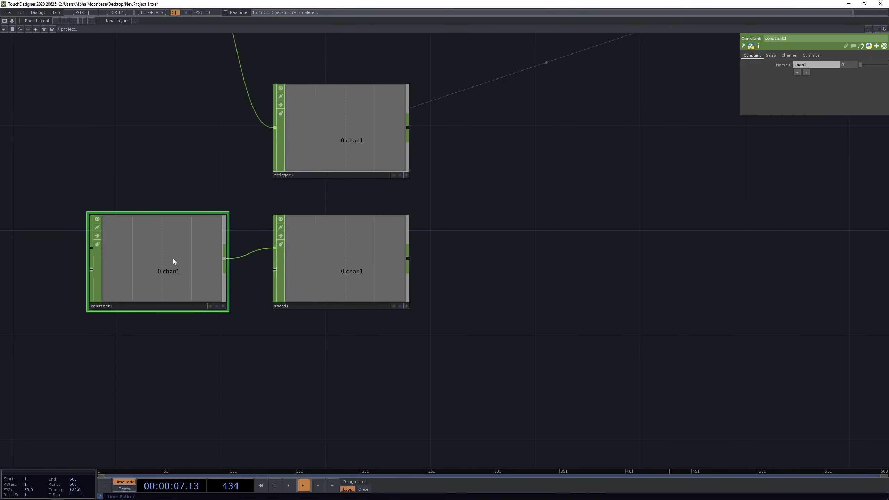
{"action": "scroll", "coordinate": [165, 263], "scroll_direction": "up", "scroll_amount": 2}
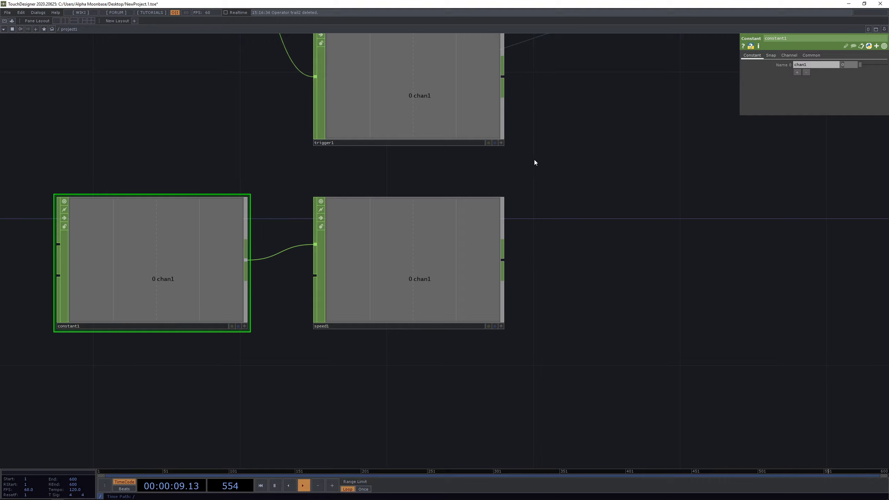
{"action": "type", "text": "1"}
{"action": "key", "text": "Return"}
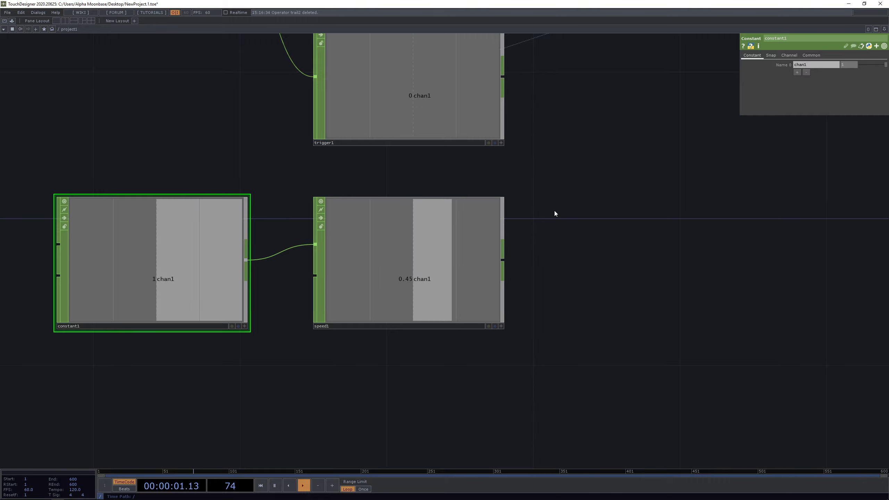
{"action": "left_click_drag", "start_coordinate": [582, 240], "coordinate": [520, 218]}
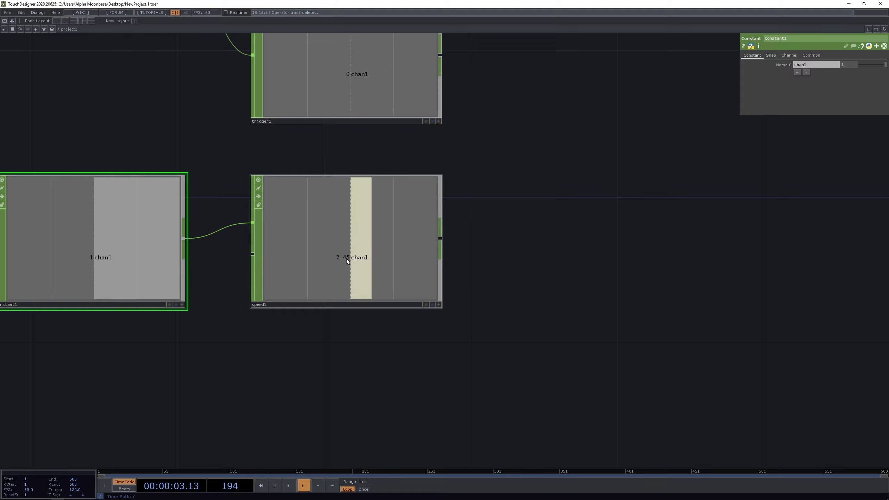
{"action": "scroll", "coordinate": [344, 256], "scroll_direction": "up", "scroll_amount": 3}
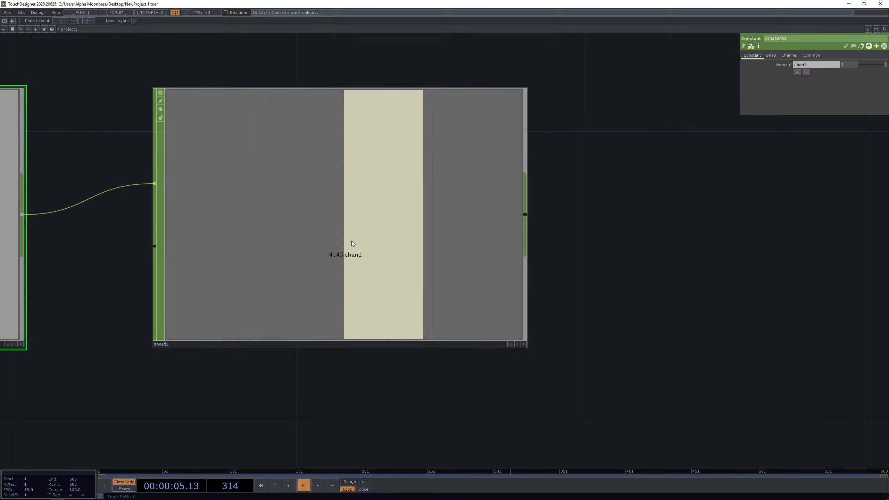